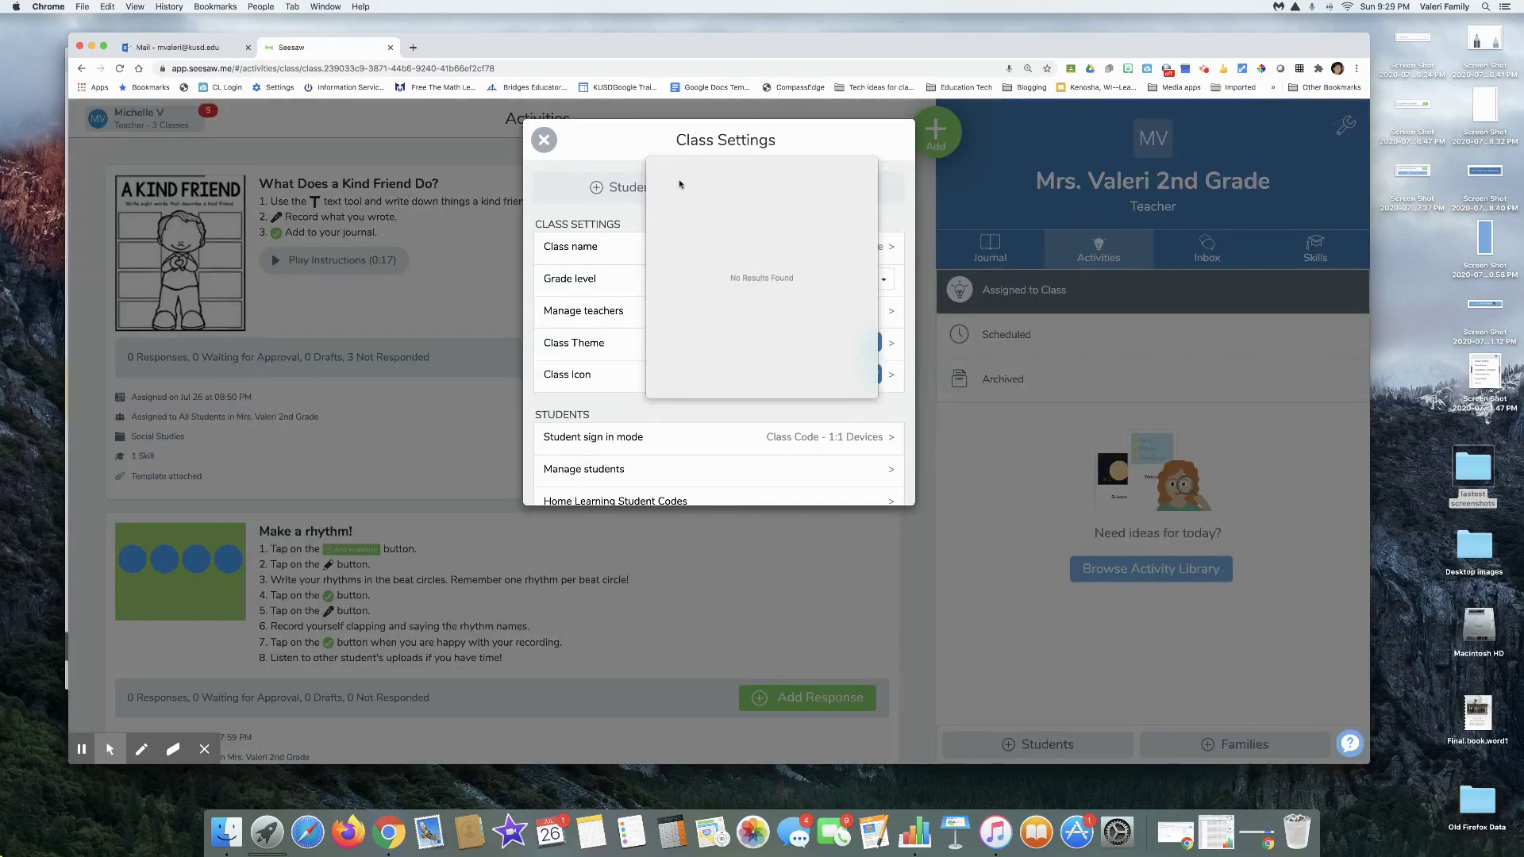
Step: Dismiss the popup and open Manage Folders in the 2nd grade class settings
{"action": "left_click", "coordinate": [639, 154]}
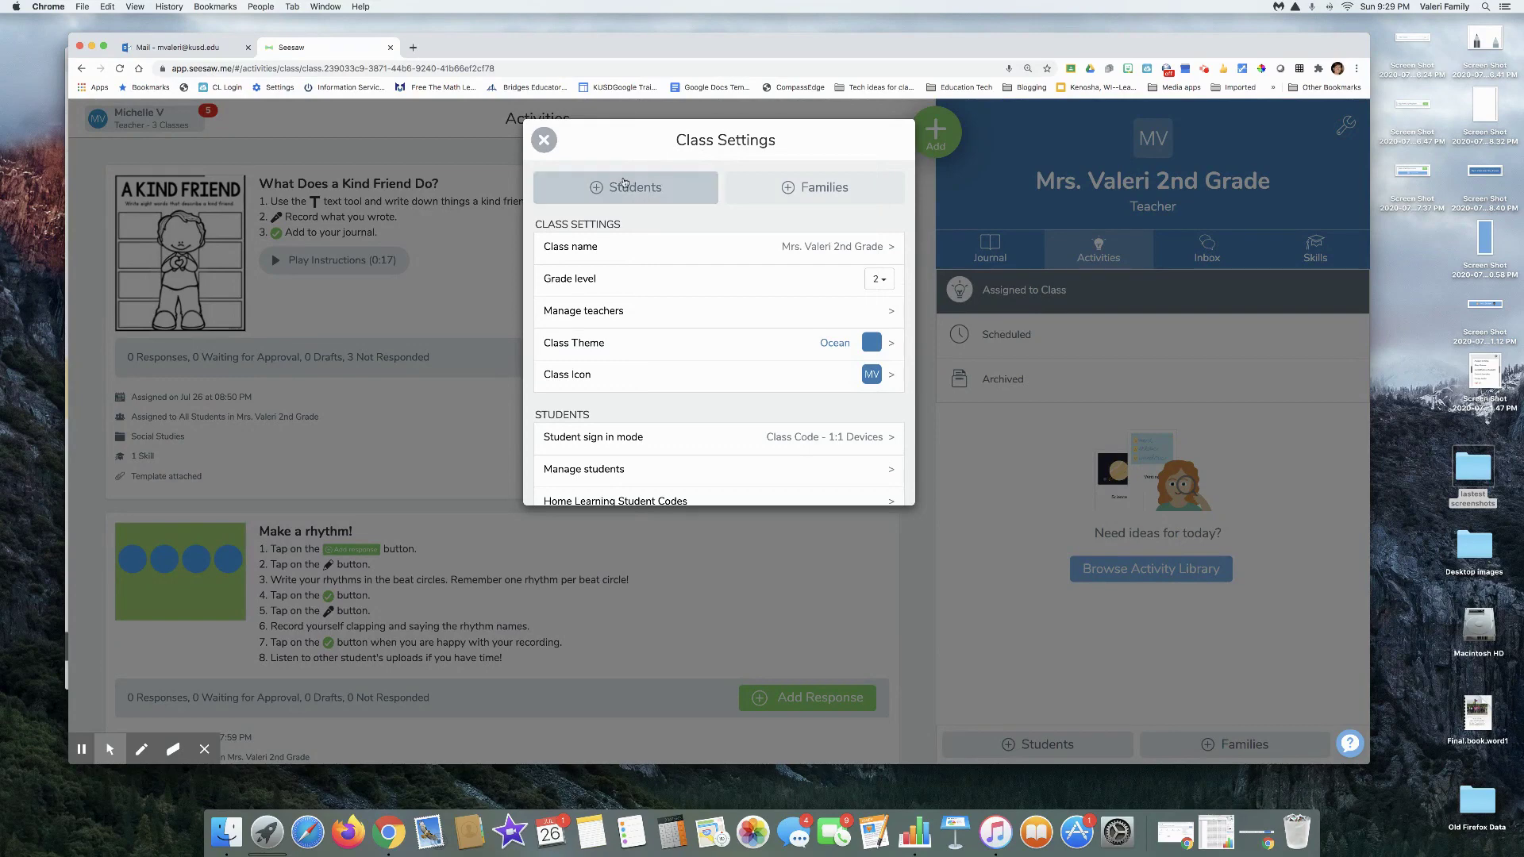
{"action": "scroll", "coordinate": [714, 316], "scroll_direction": "down", "scroll_amount": 3}
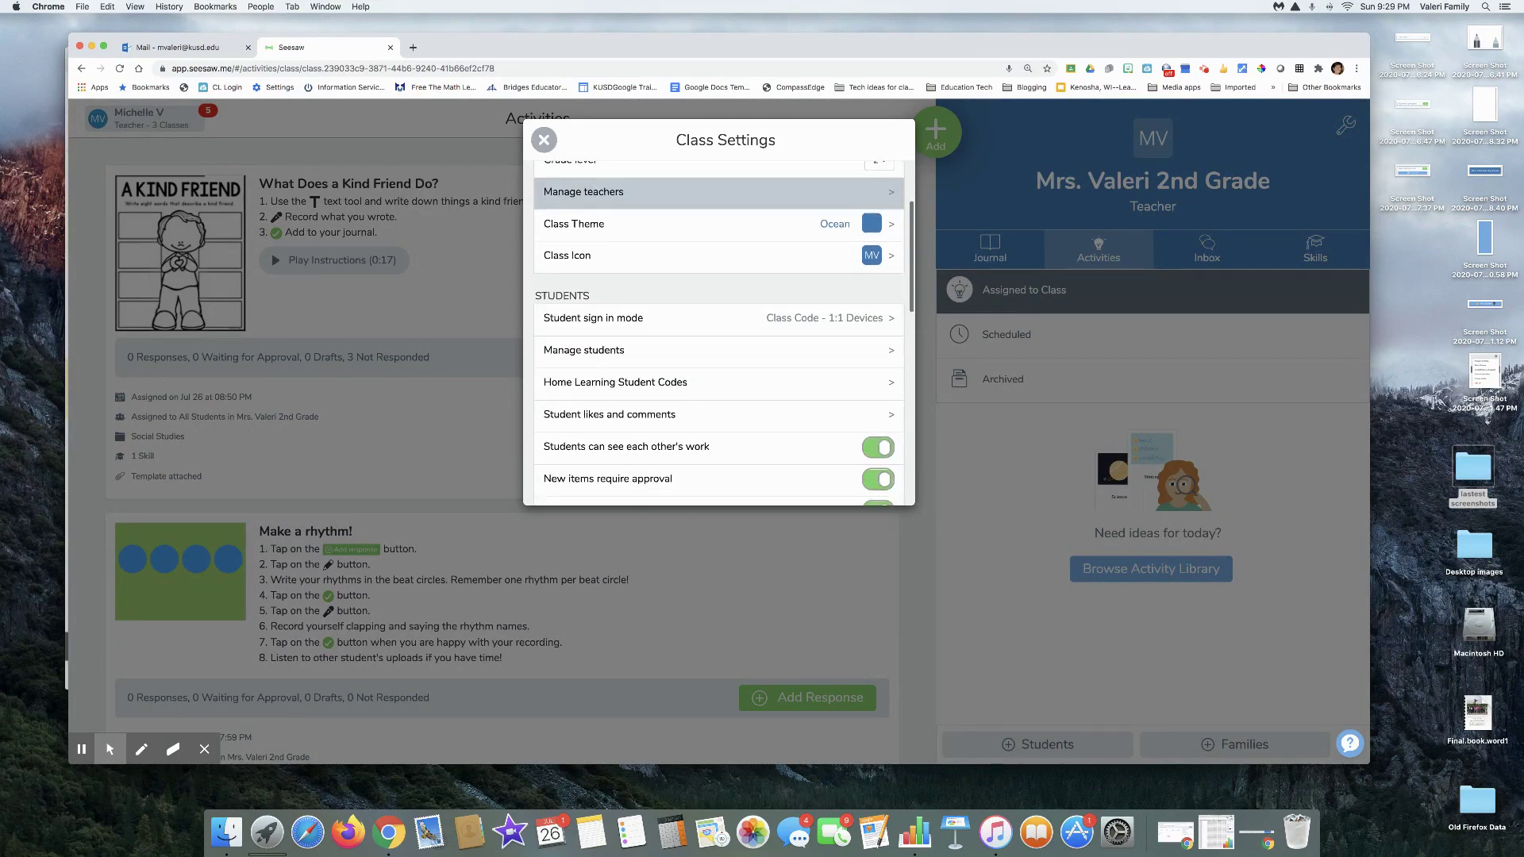
{"action": "scroll", "coordinate": [718, 333], "scroll_direction": "down", "scroll_amount": 4}
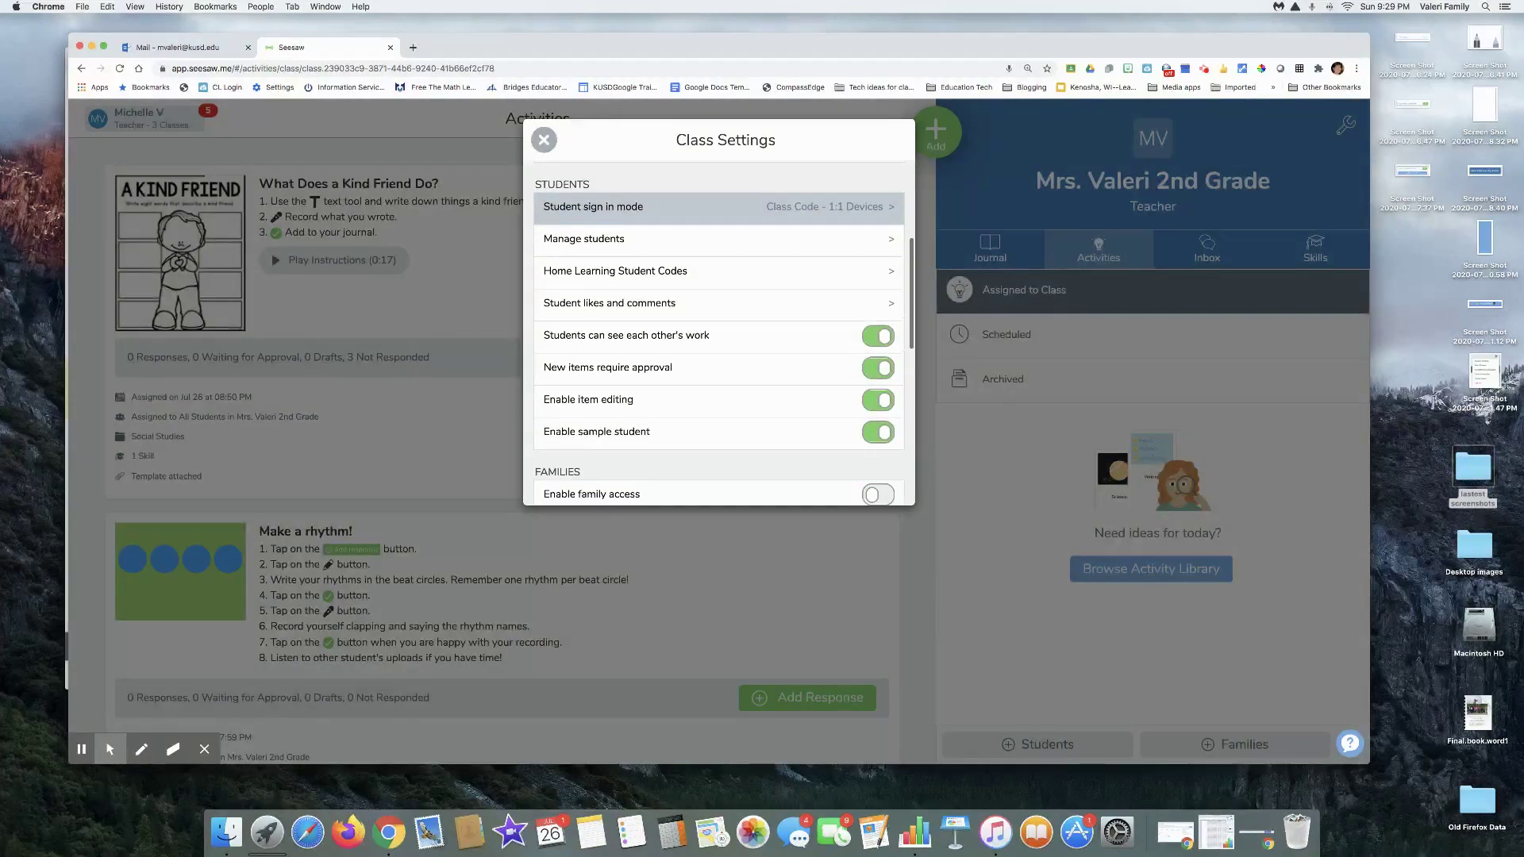
{"action": "scroll", "coordinate": [719, 333], "scroll_direction": "down", "scroll_amount": 5}
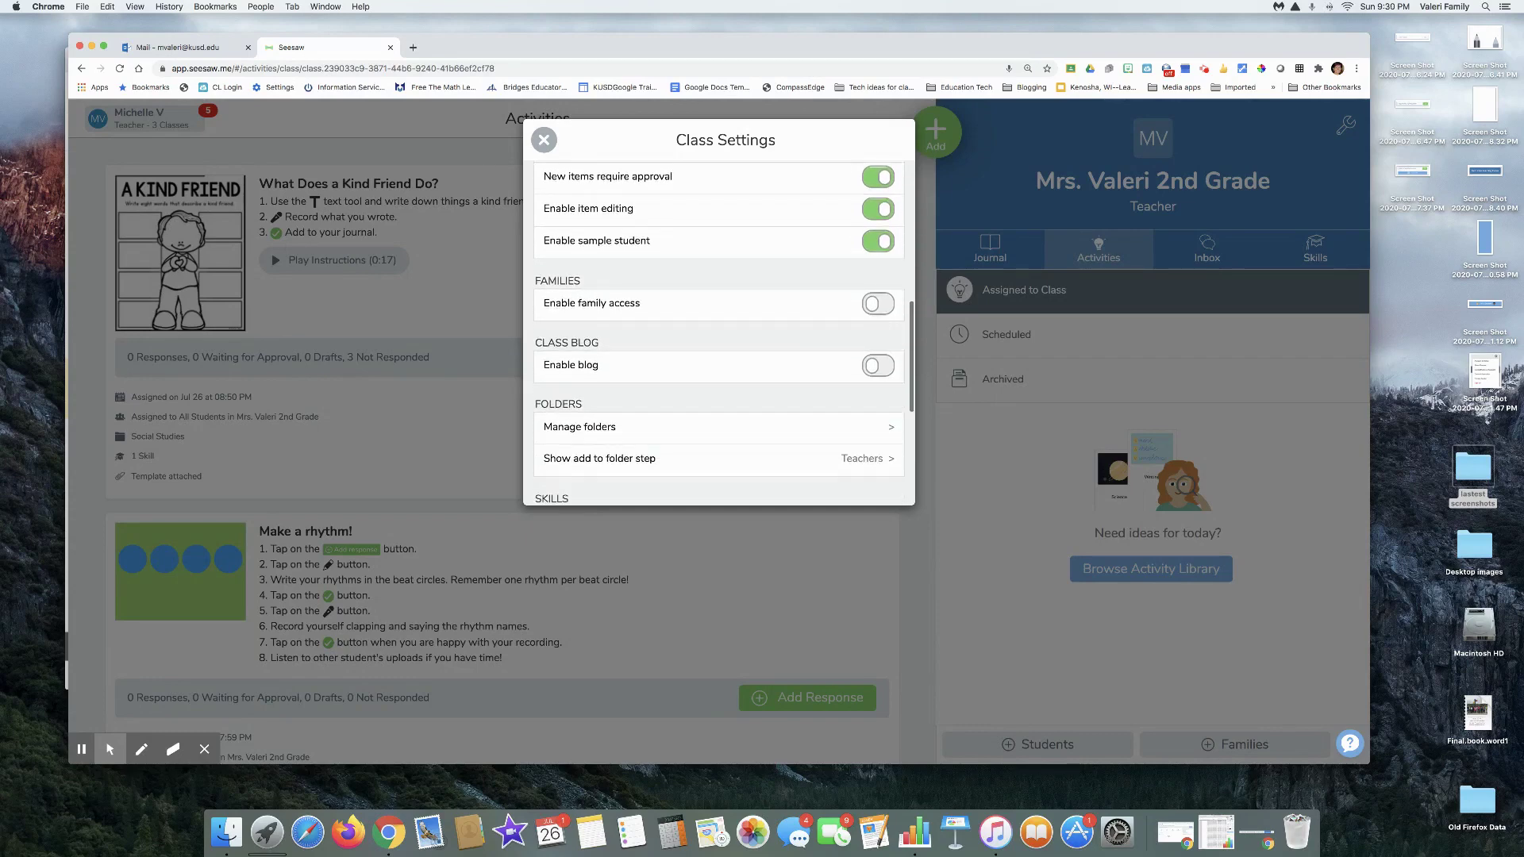
{"action": "scroll", "coordinate": [718, 333], "scroll_direction": "down", "scroll_amount": 1}
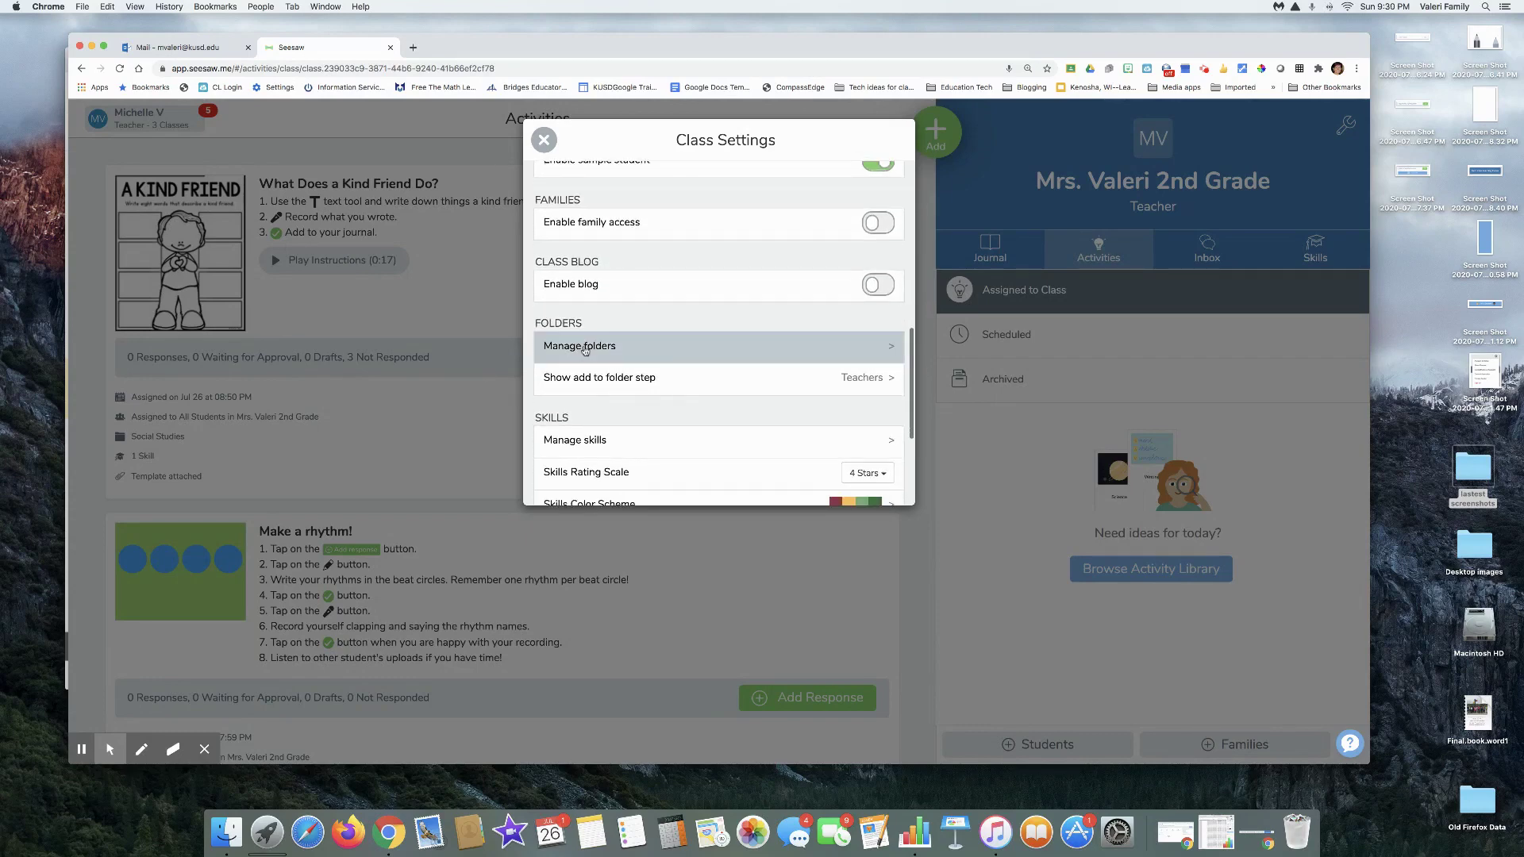
{"action": "left_click", "coordinate": [893, 351]}
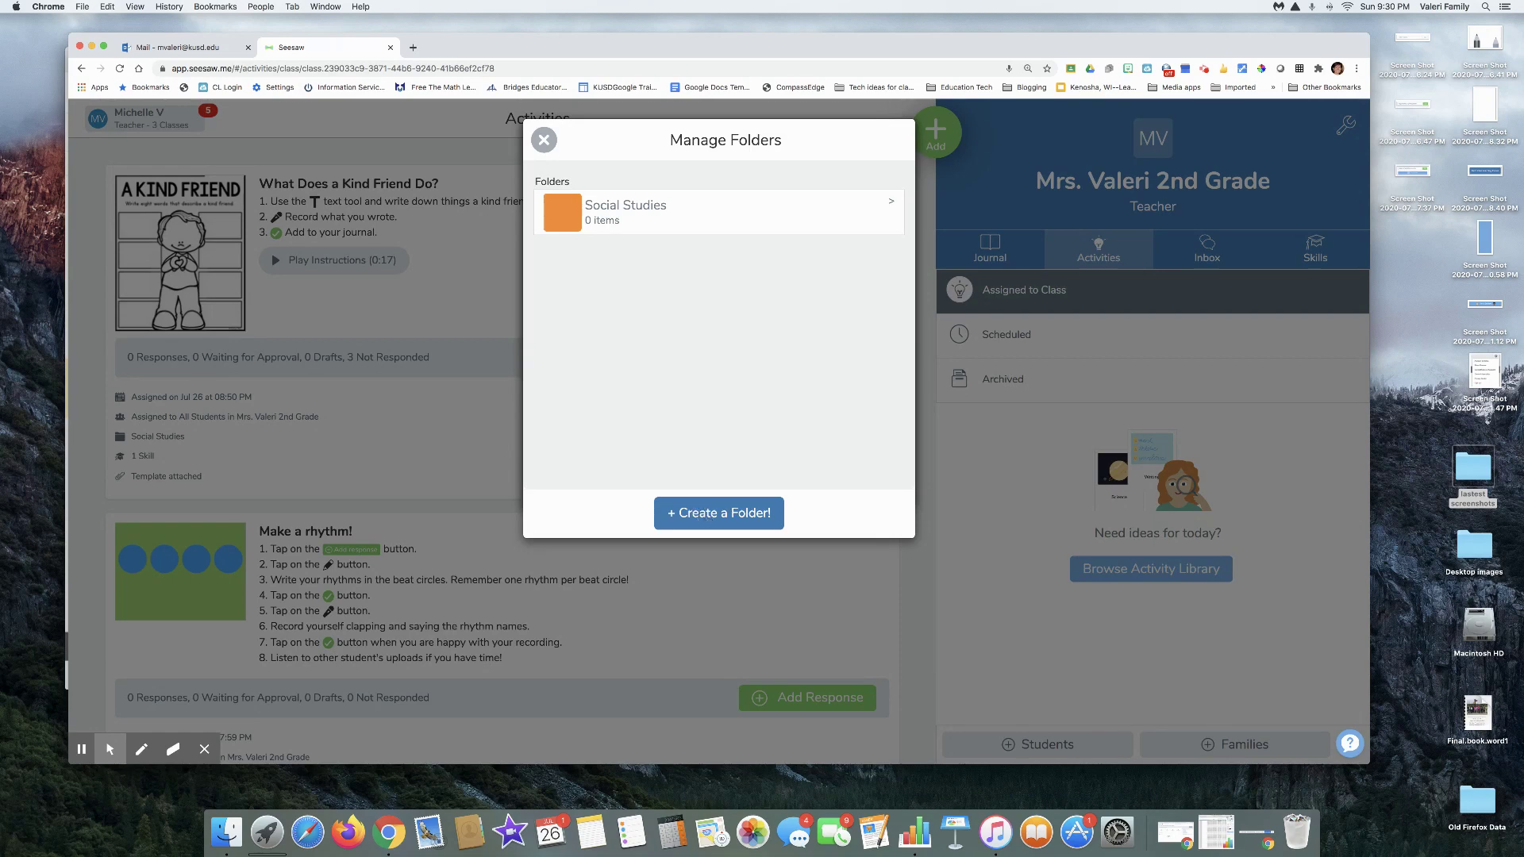
Step: Create a red 'Reading' folder and a dark green 'Science' folder
{"action": "left_click", "coordinate": [707, 519]}
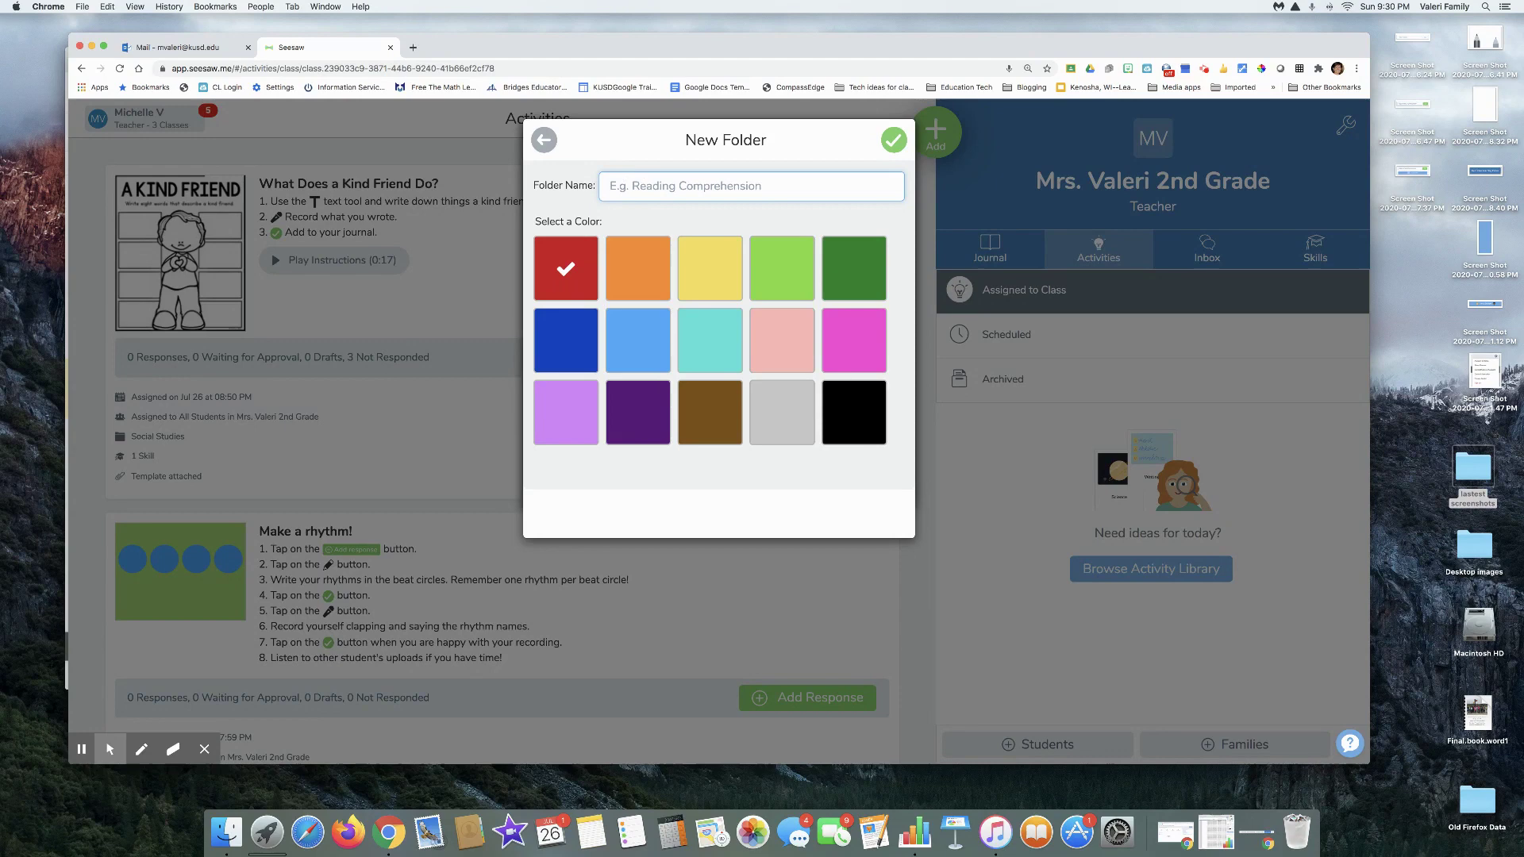
{"action": "type", "text": "Reading"}
{"action": "left_click", "coordinate": [893, 139]}
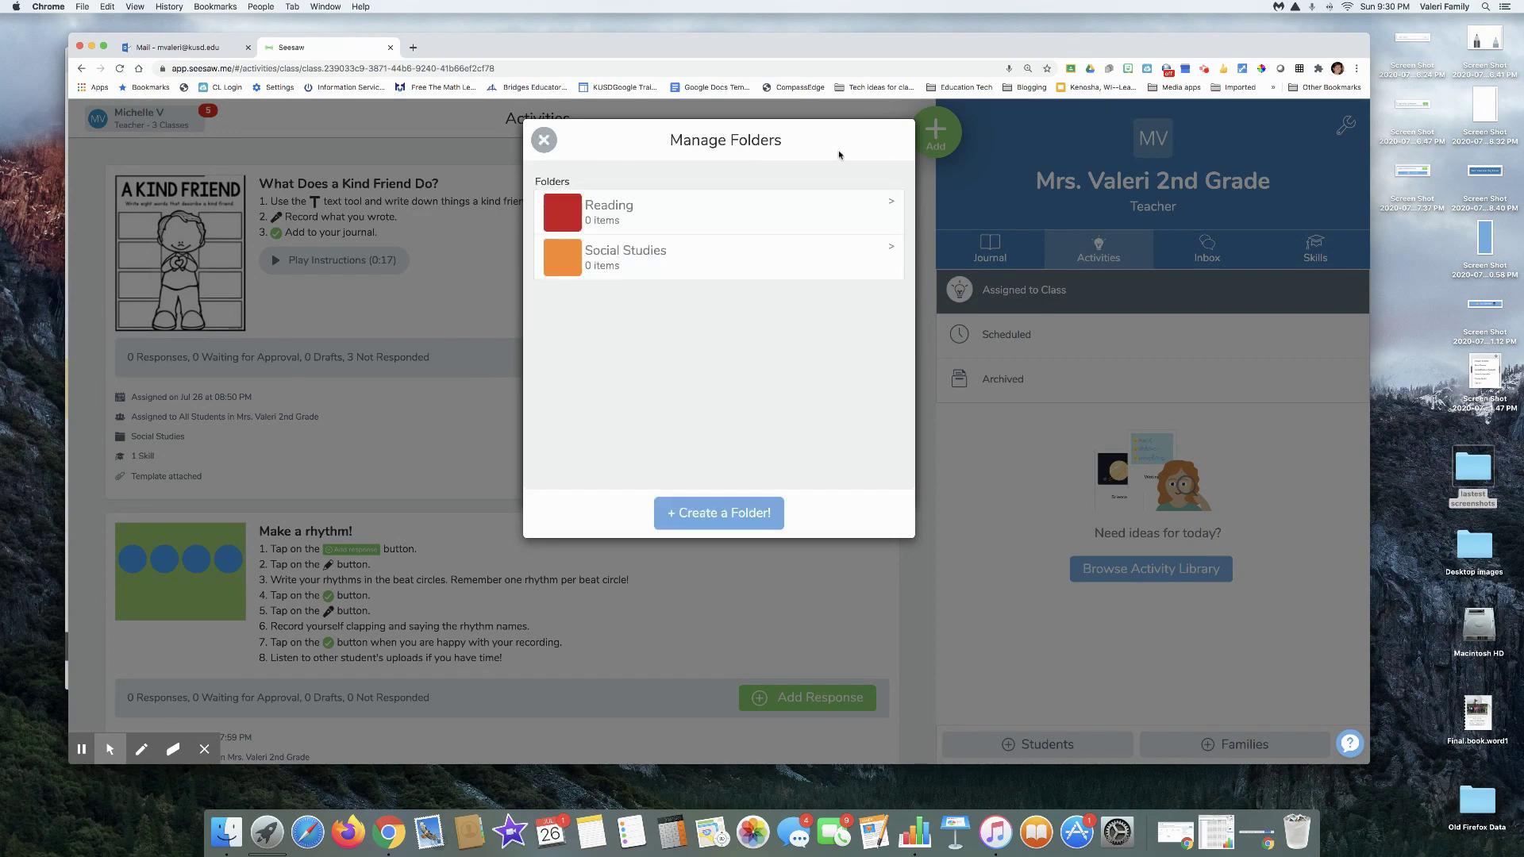
{"action": "left_click", "coordinate": [697, 517]}
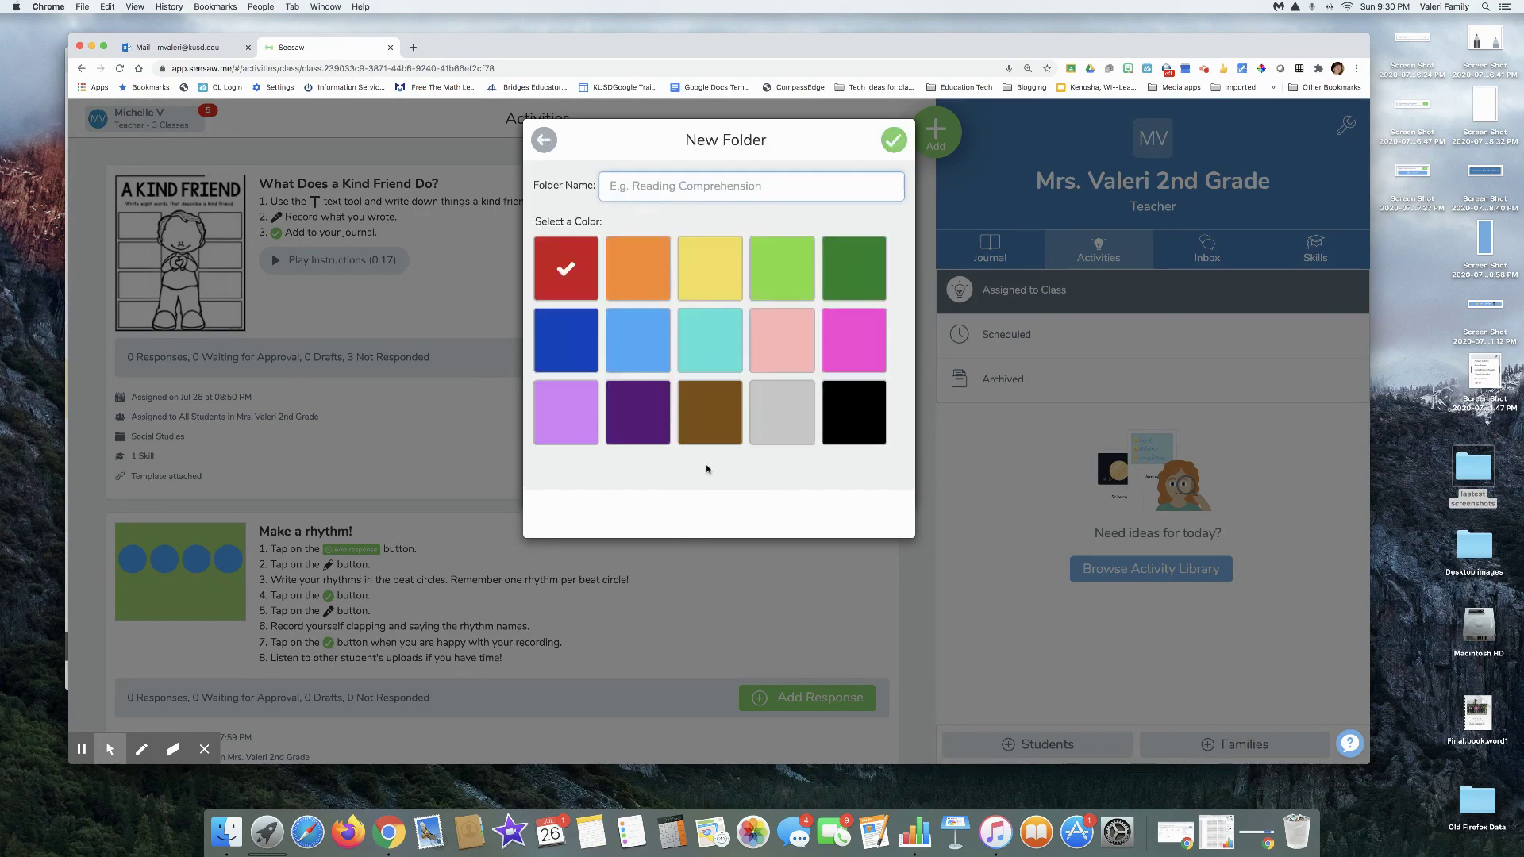
{"action": "left_click", "coordinate": [863, 275]}
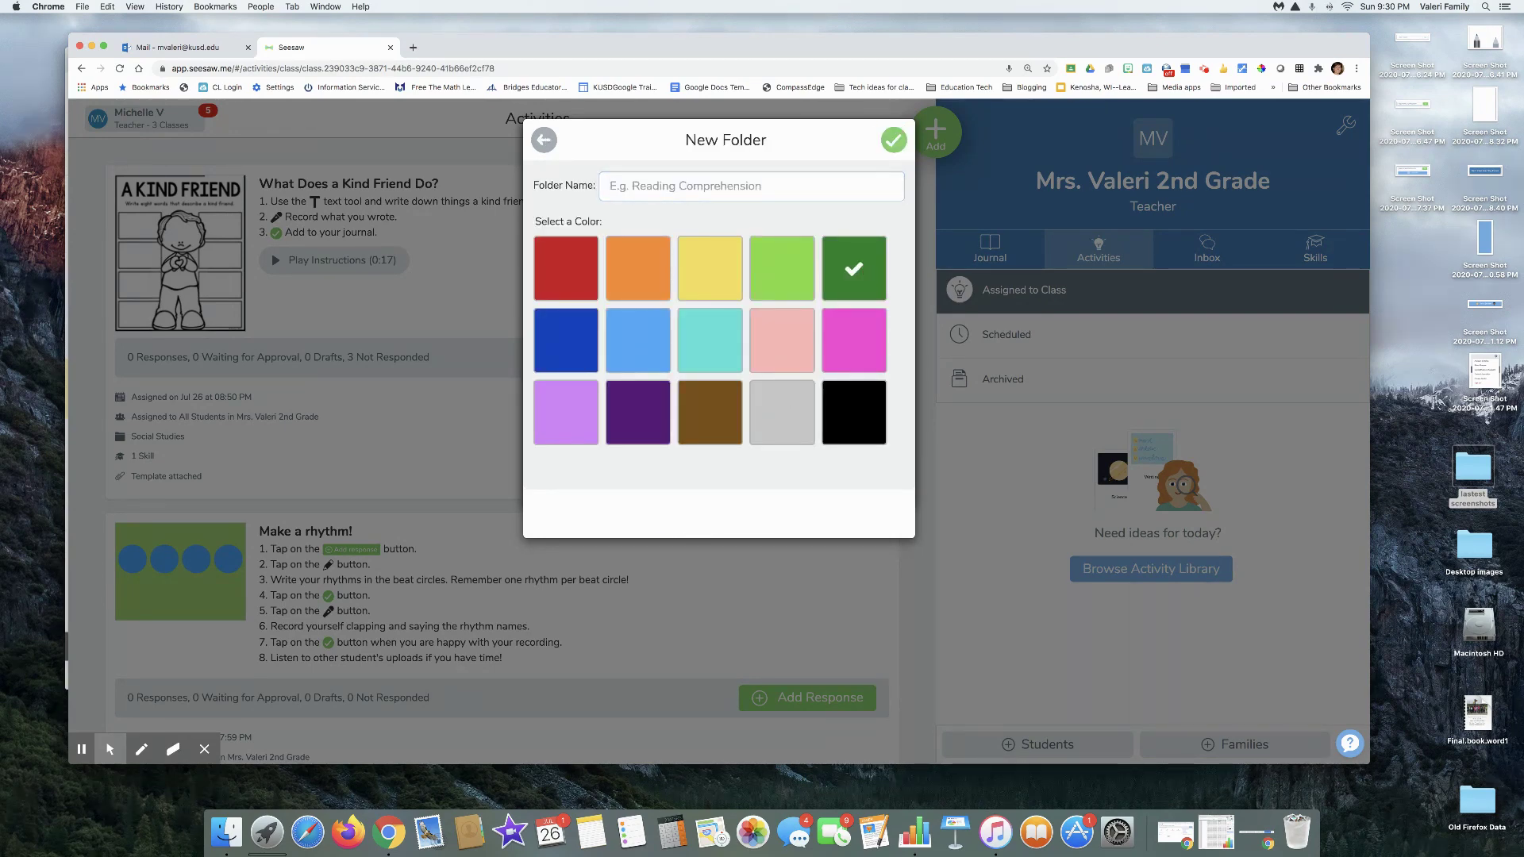
{"action": "left_click", "coordinate": [670, 183]}
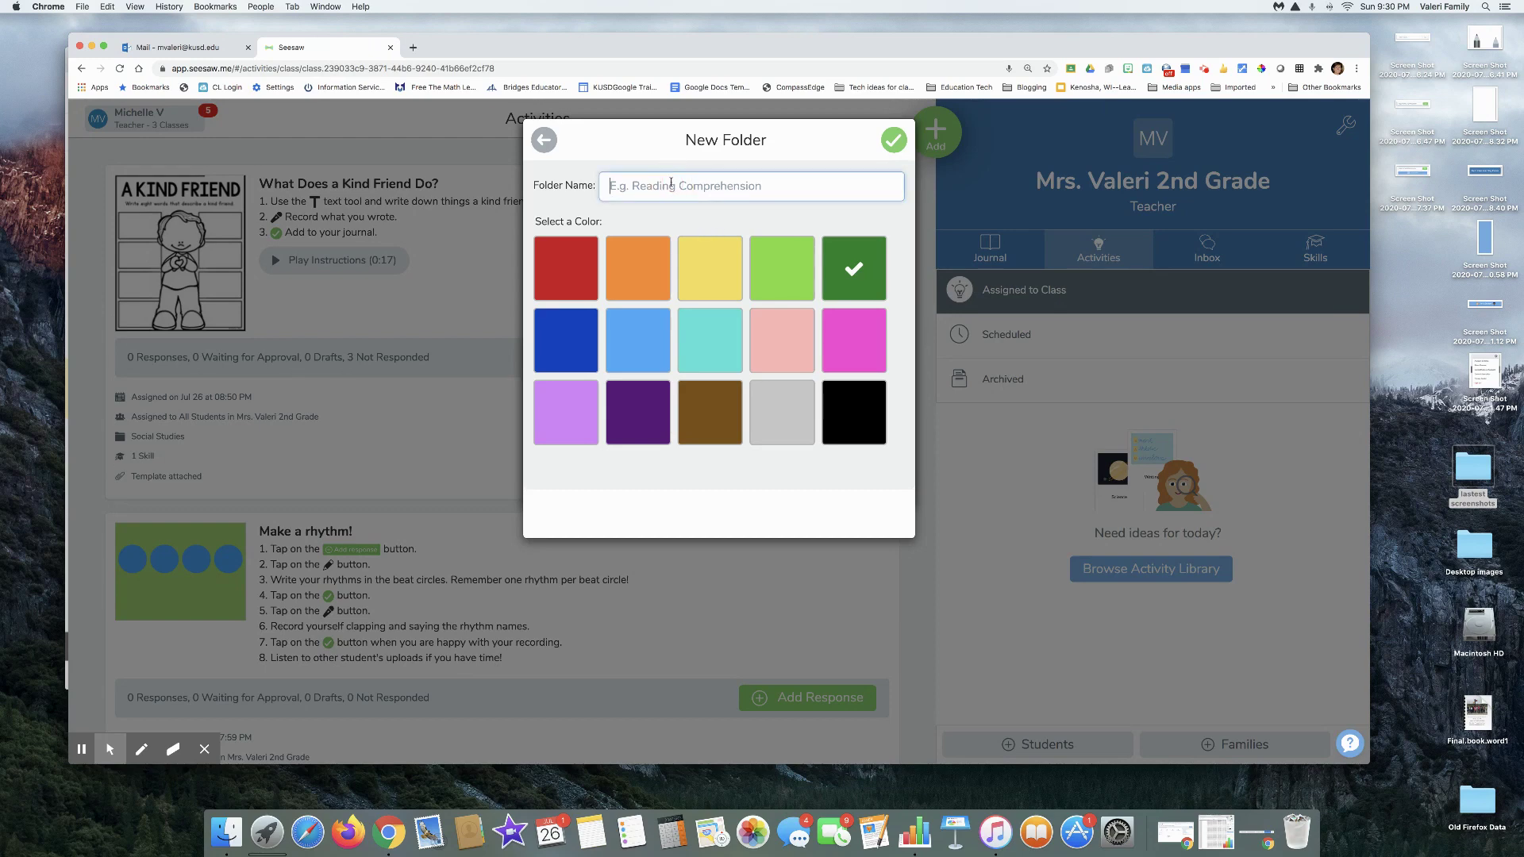
{"action": "type", "text": "Science"}
{"action": "left_click", "coordinate": [894, 140]}
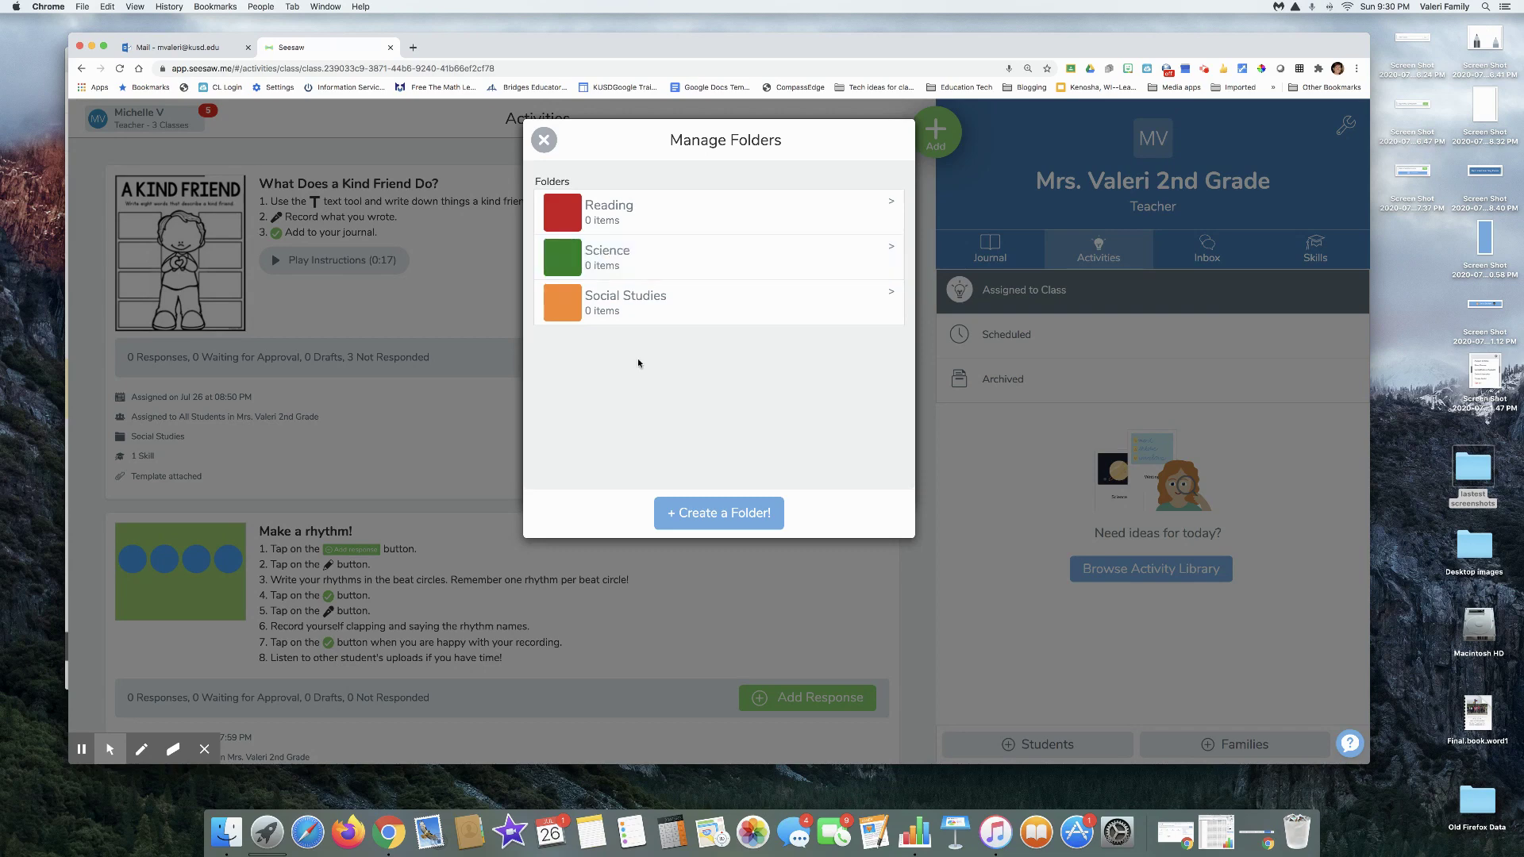
Step: Close the 2nd grade class settings and switch to the 1st Grade class
{"action": "left_click", "coordinate": [544, 141]}
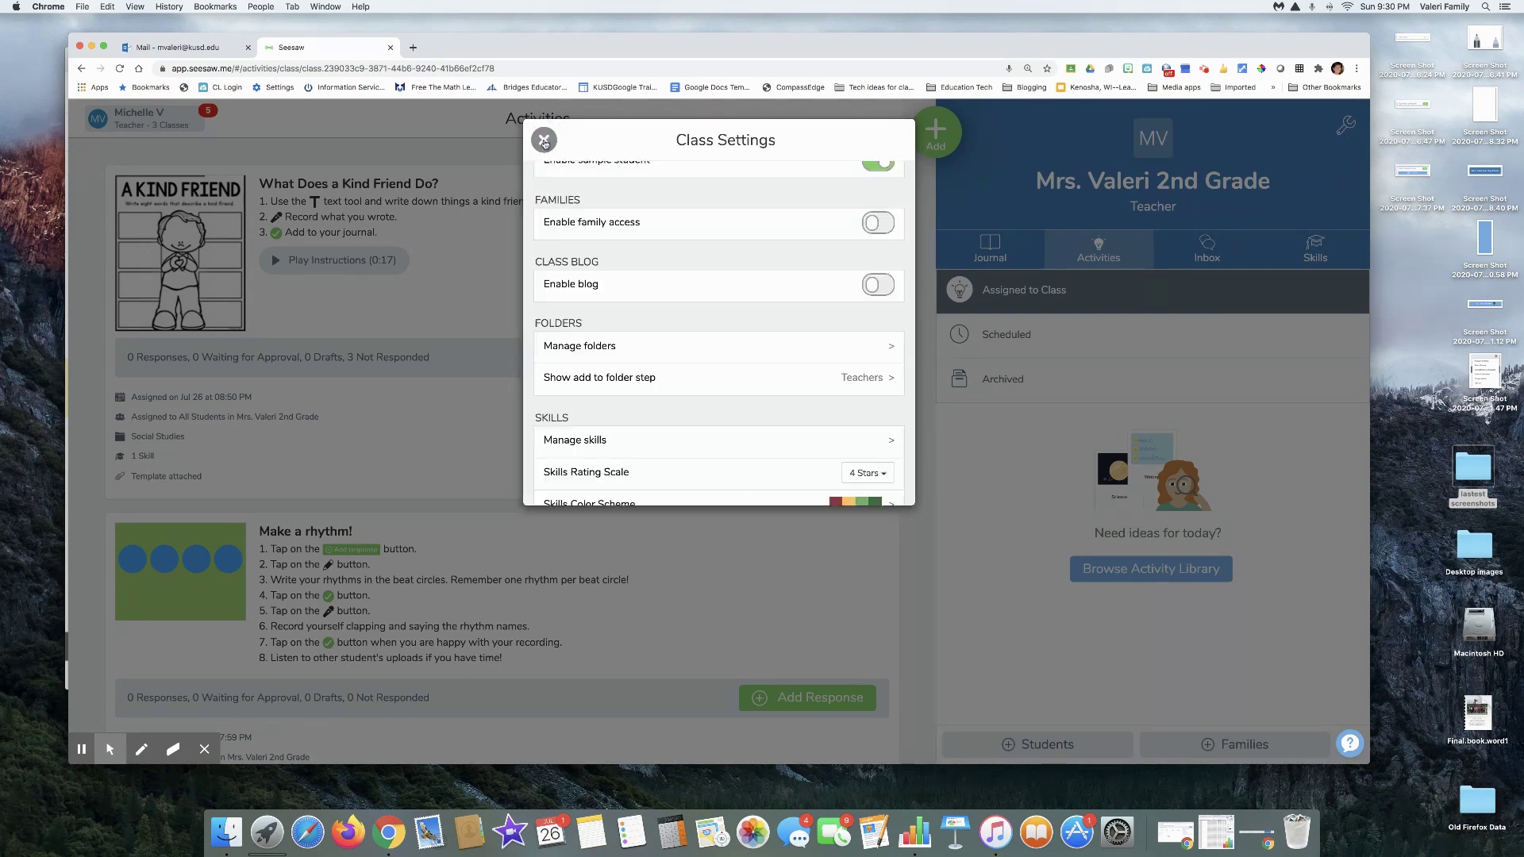
{"action": "left_click", "coordinate": [544, 141]}
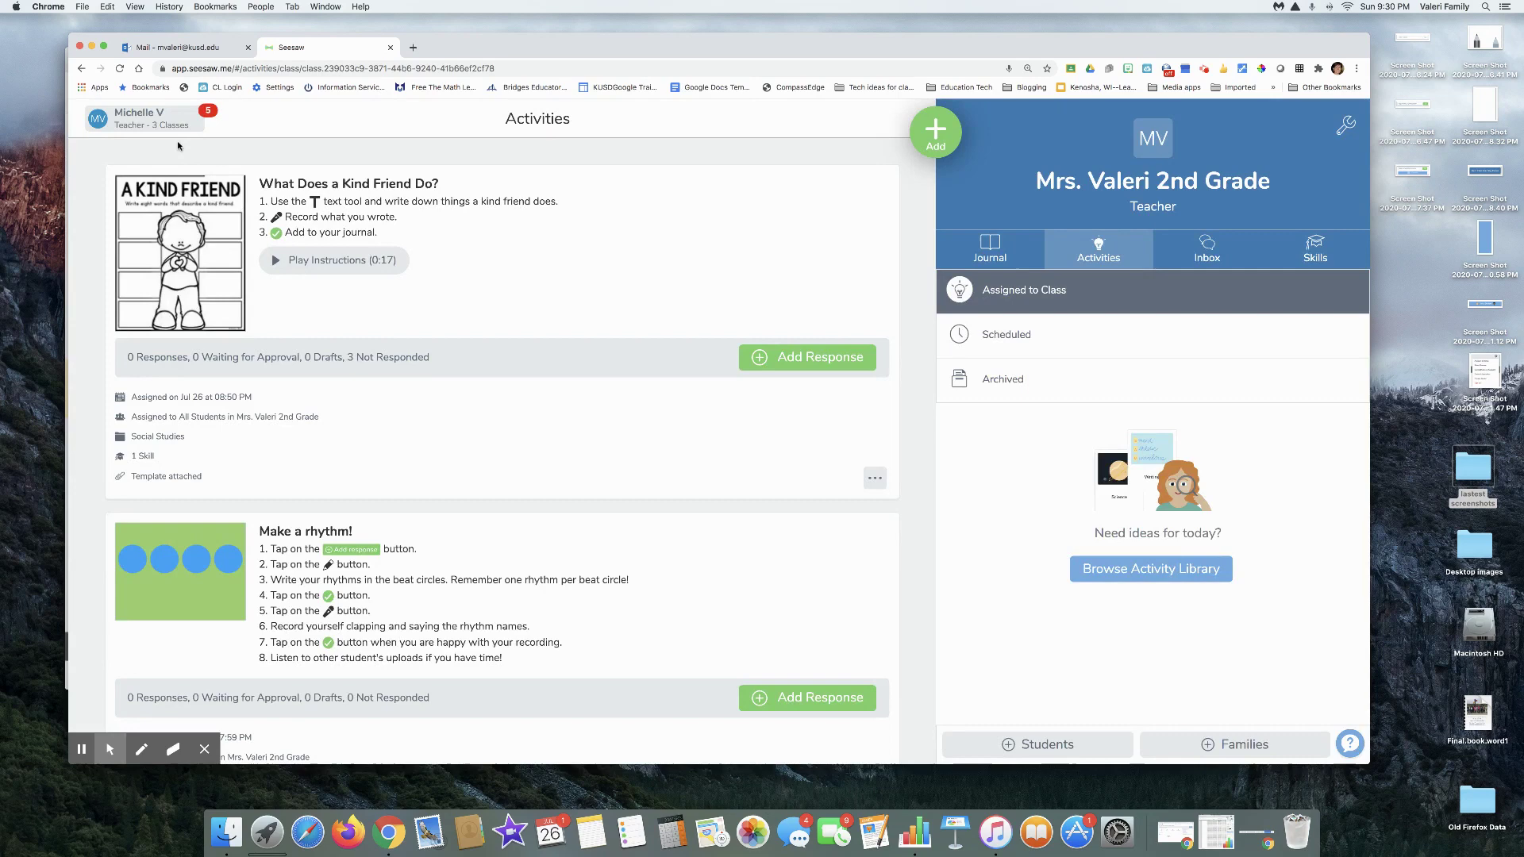
{"action": "left_click", "coordinate": [160, 125]}
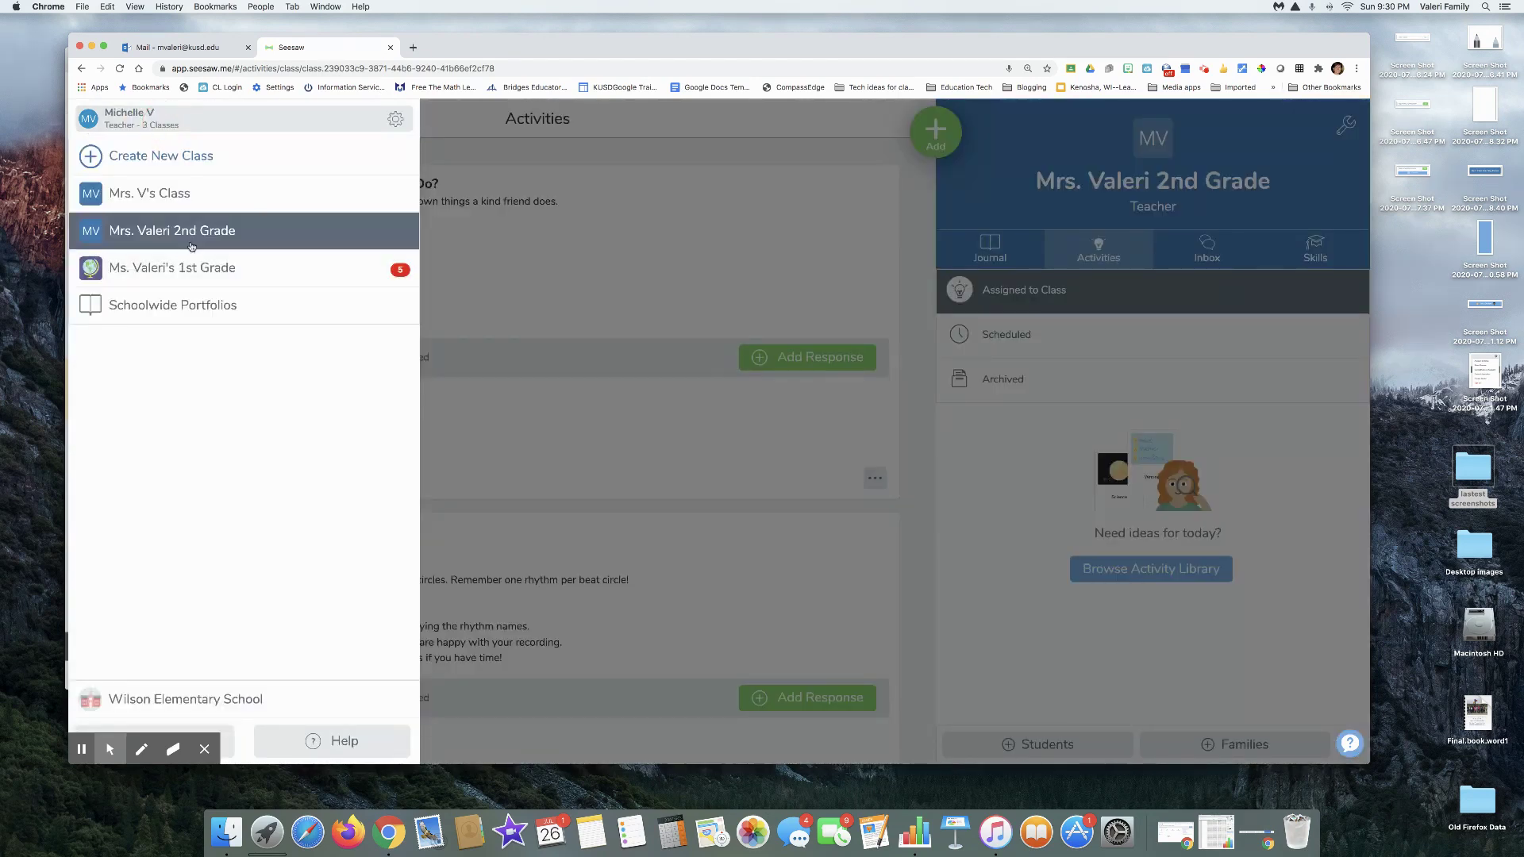
{"action": "left_click", "coordinate": [196, 272]}
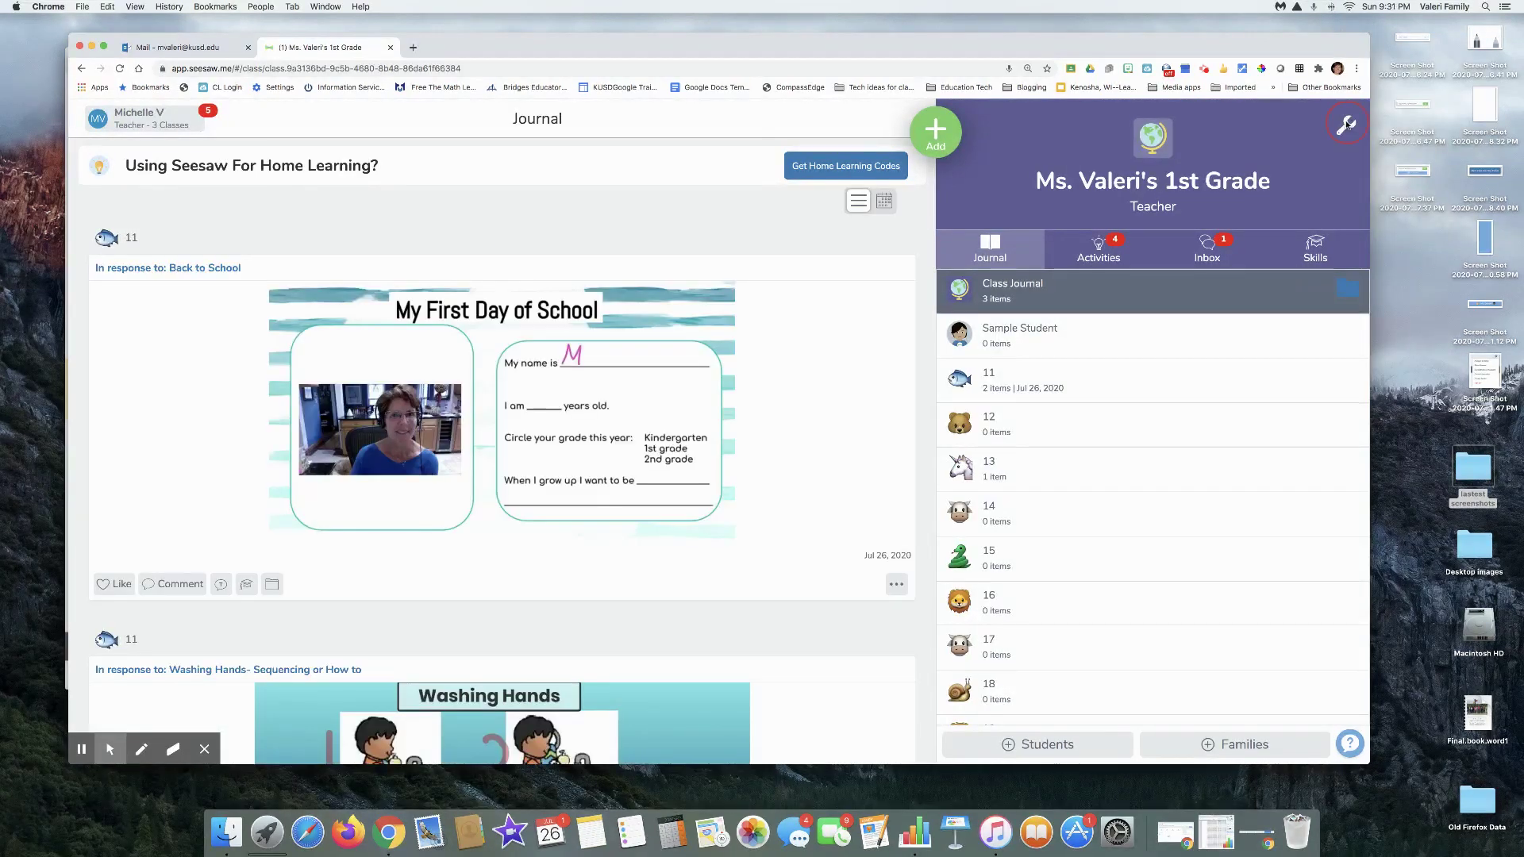
Step: Review the 1st grade class's seven folders in its Manage Folders list
{"action": "left_click", "coordinate": [1346, 125]}
{"action": "scroll", "coordinate": [694, 354], "scroll_direction": "down", "scroll_amount": 5}
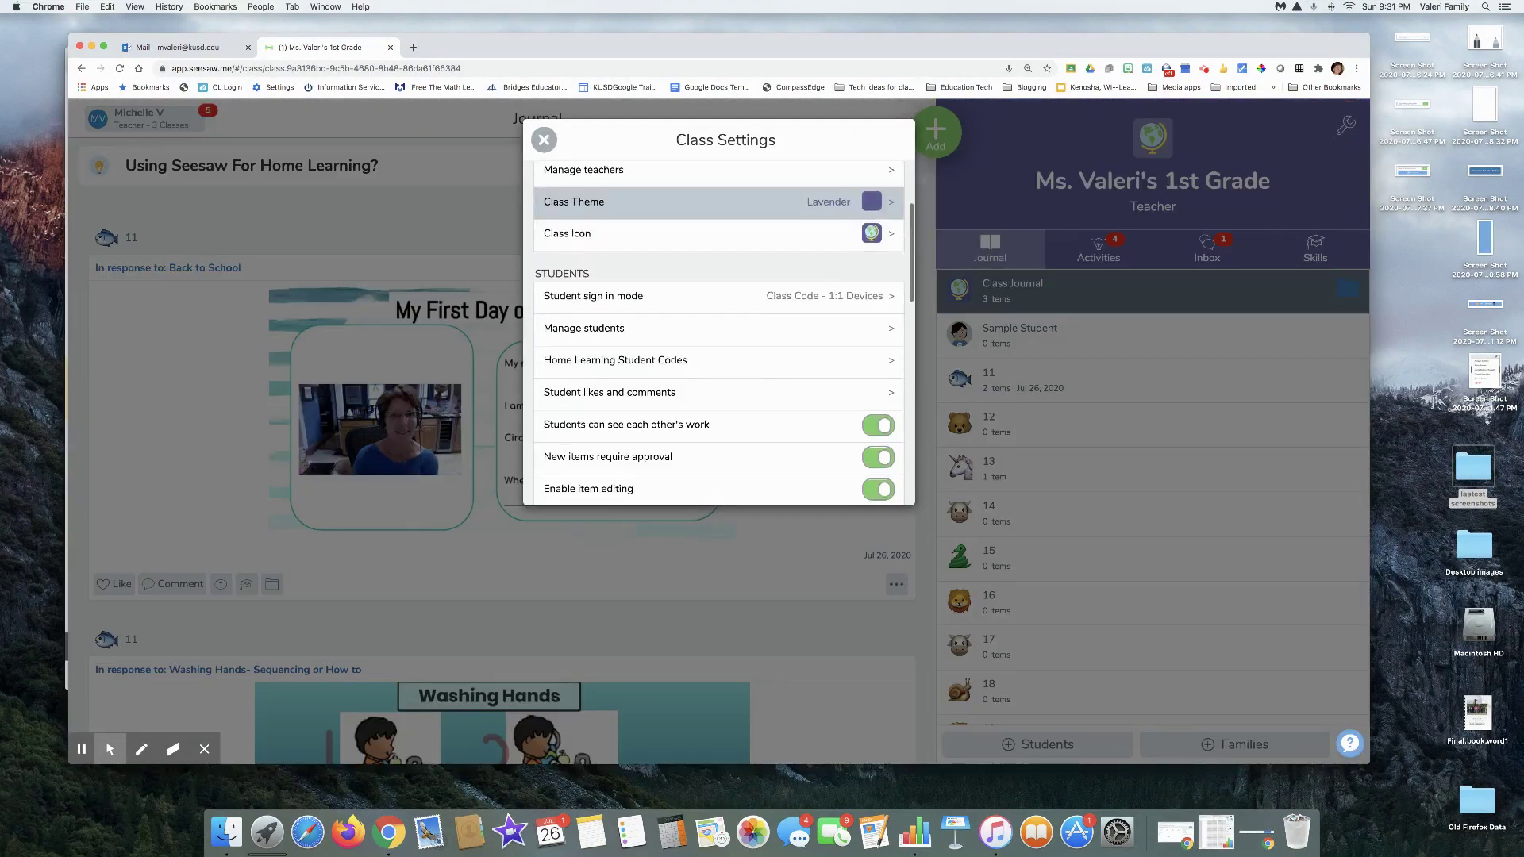
{"action": "scroll", "coordinate": [718, 334], "scroll_direction": "down", "scroll_amount": 7}
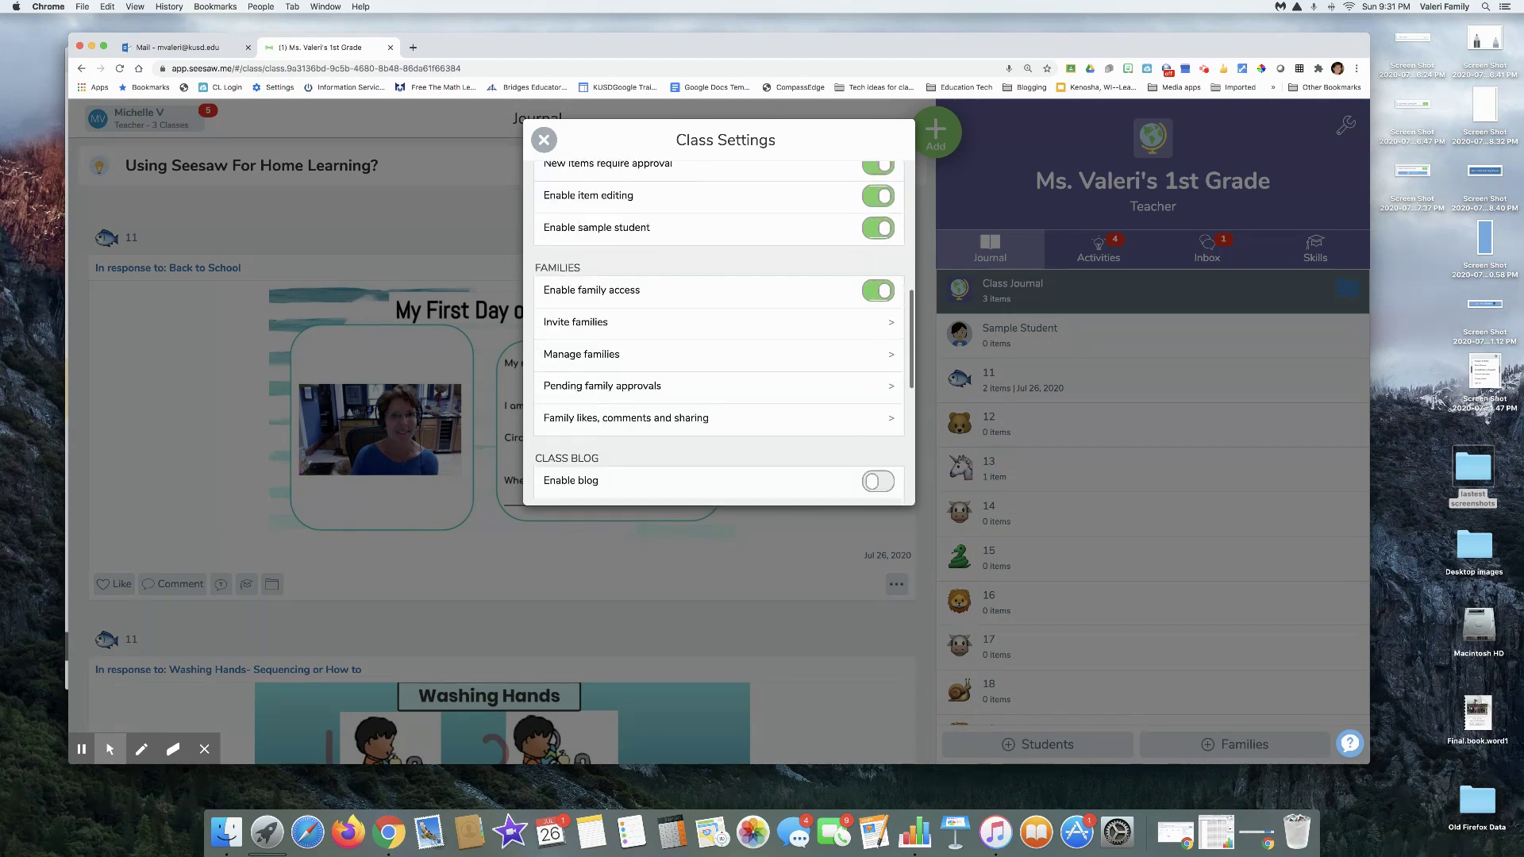
{"action": "scroll", "coordinate": [719, 349], "scroll_direction": "down", "scroll_amount": 2}
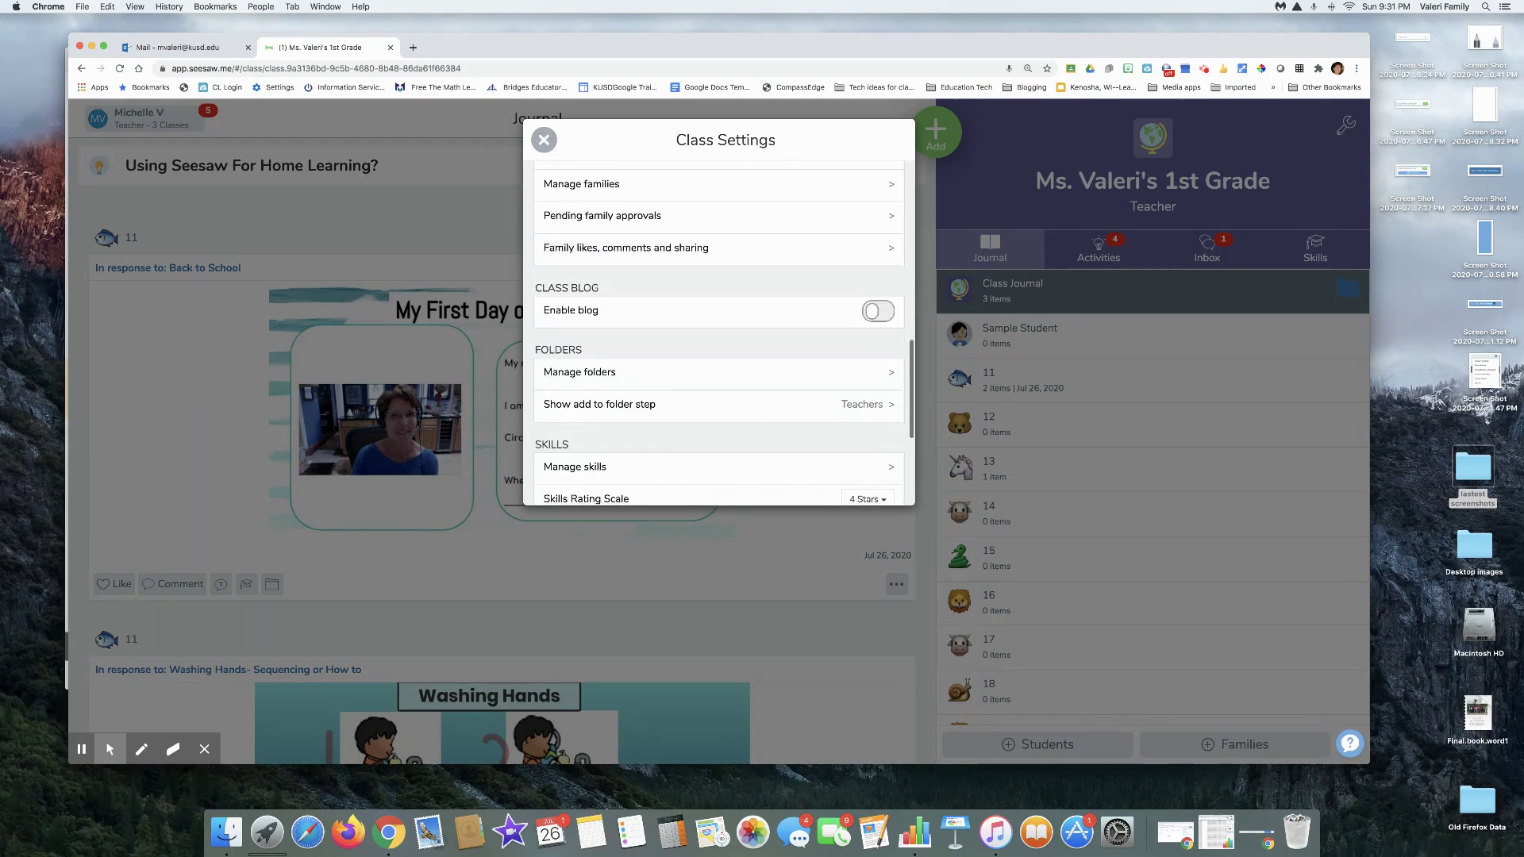
{"action": "left_click", "coordinate": [768, 374]}
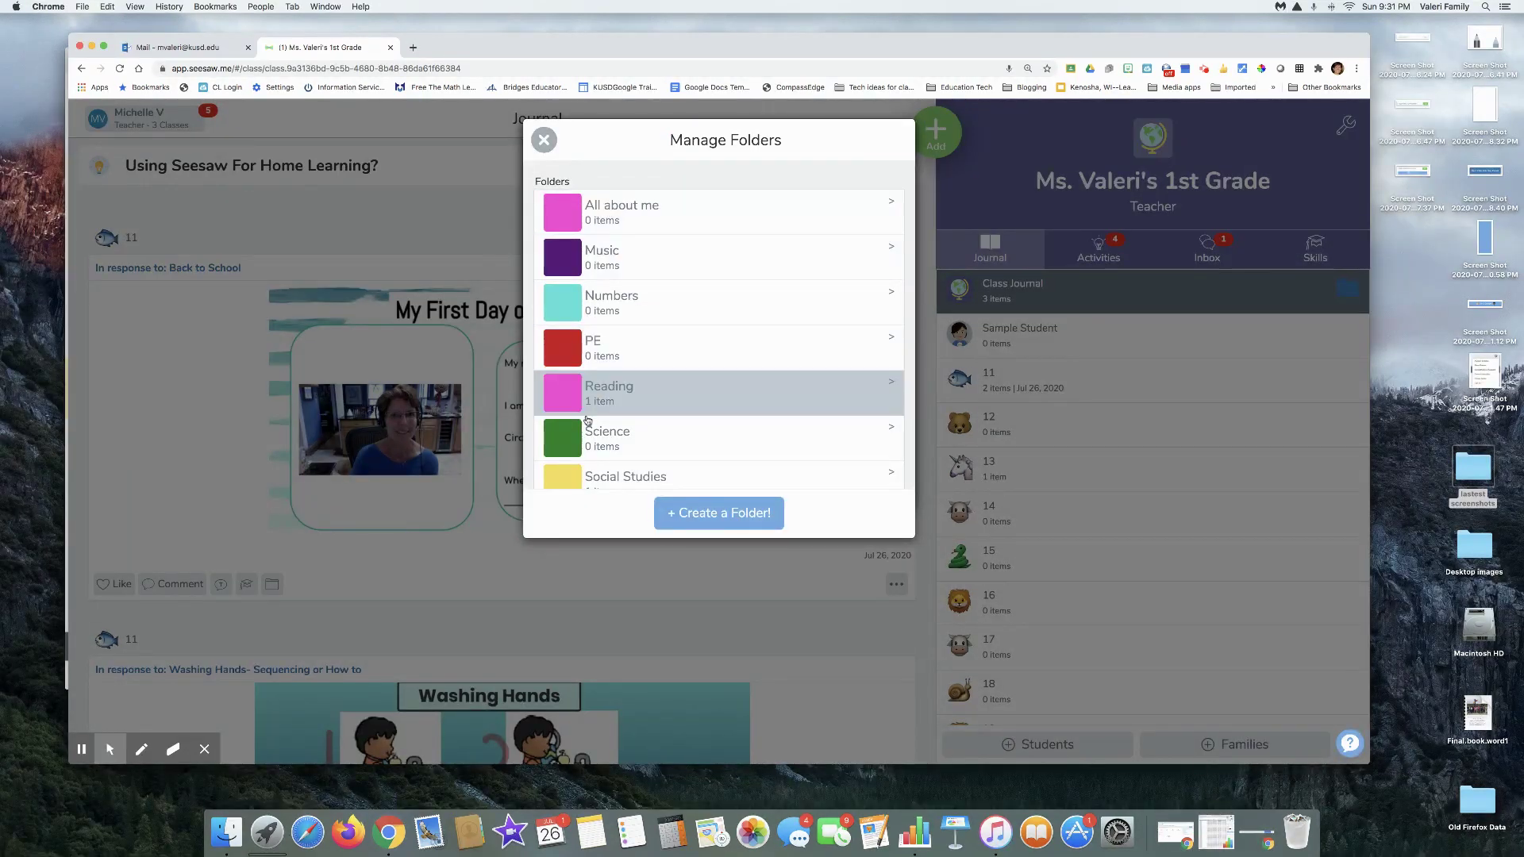
{"action": "scroll", "coordinate": [615, 439], "scroll_direction": "down", "scroll_amount": 1}
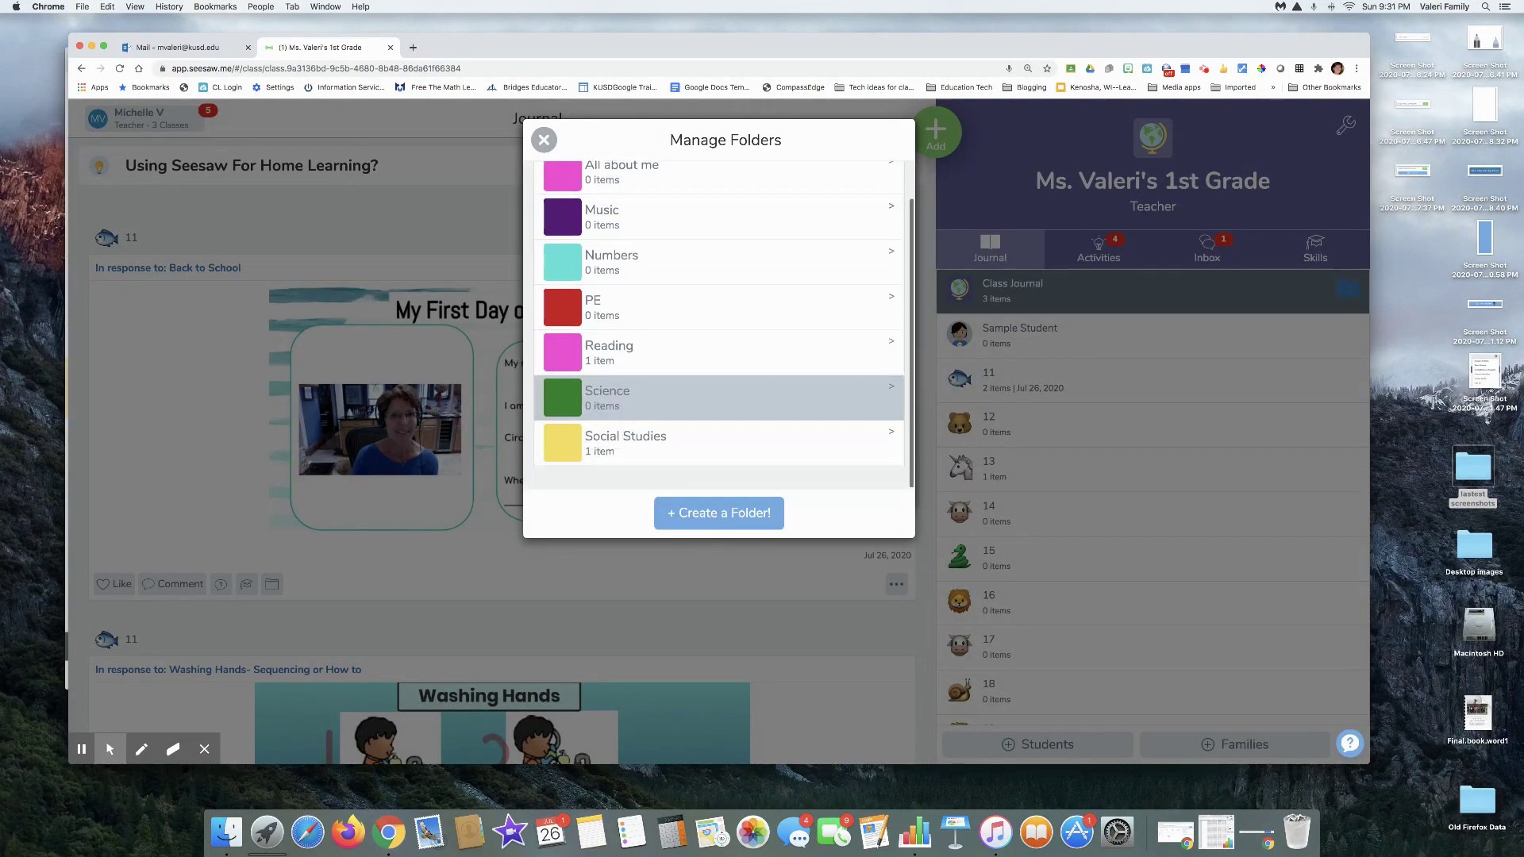
{"action": "scroll", "coordinate": [615, 438], "scroll_direction": "up", "scroll_amount": 1}
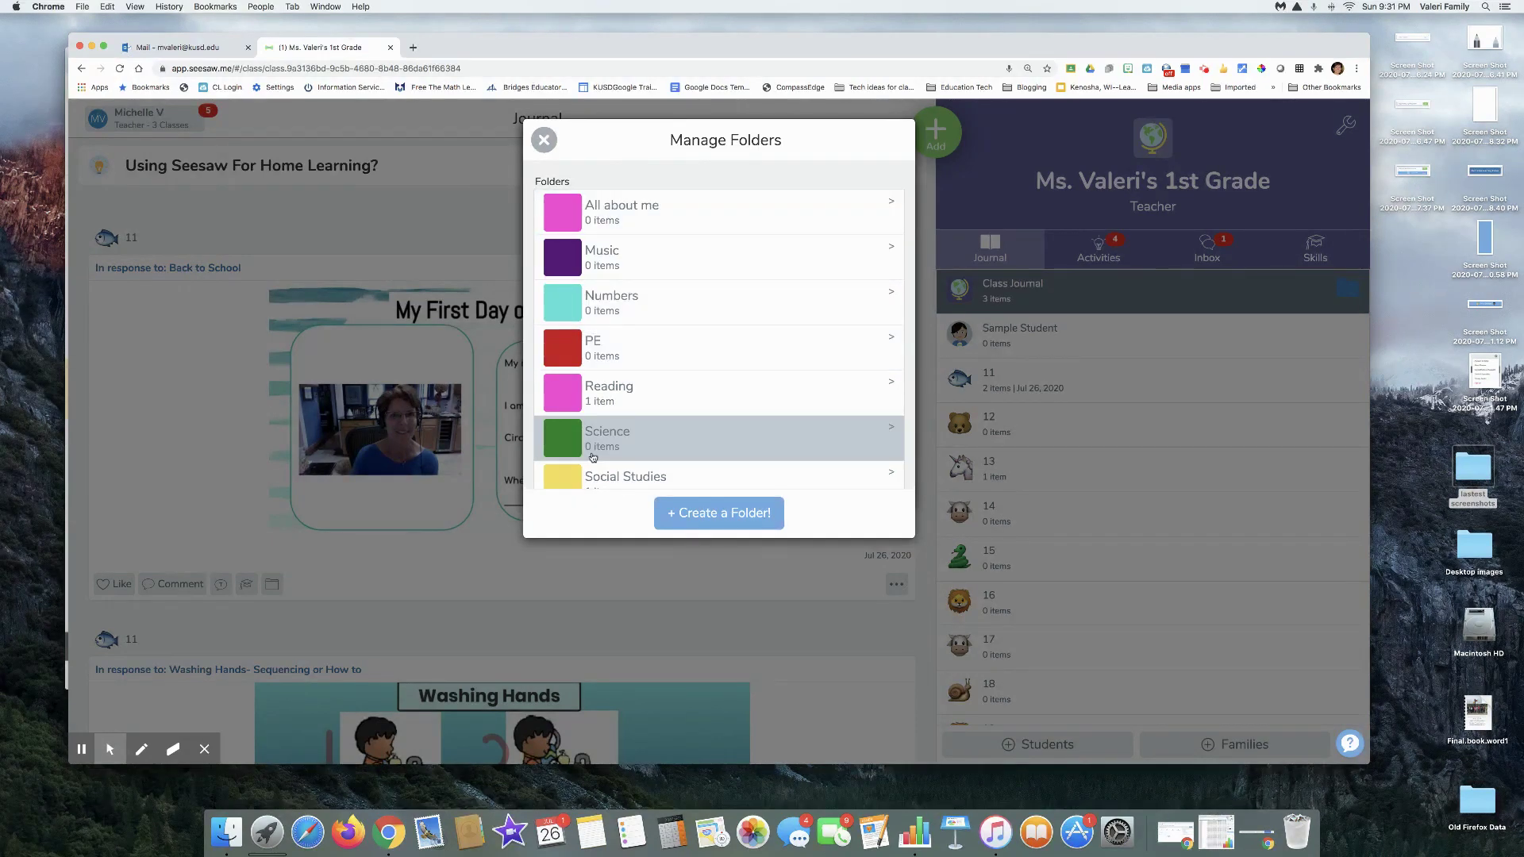
{"action": "scroll", "coordinate": [627, 438], "scroll_direction": "down", "scroll_amount": 2}
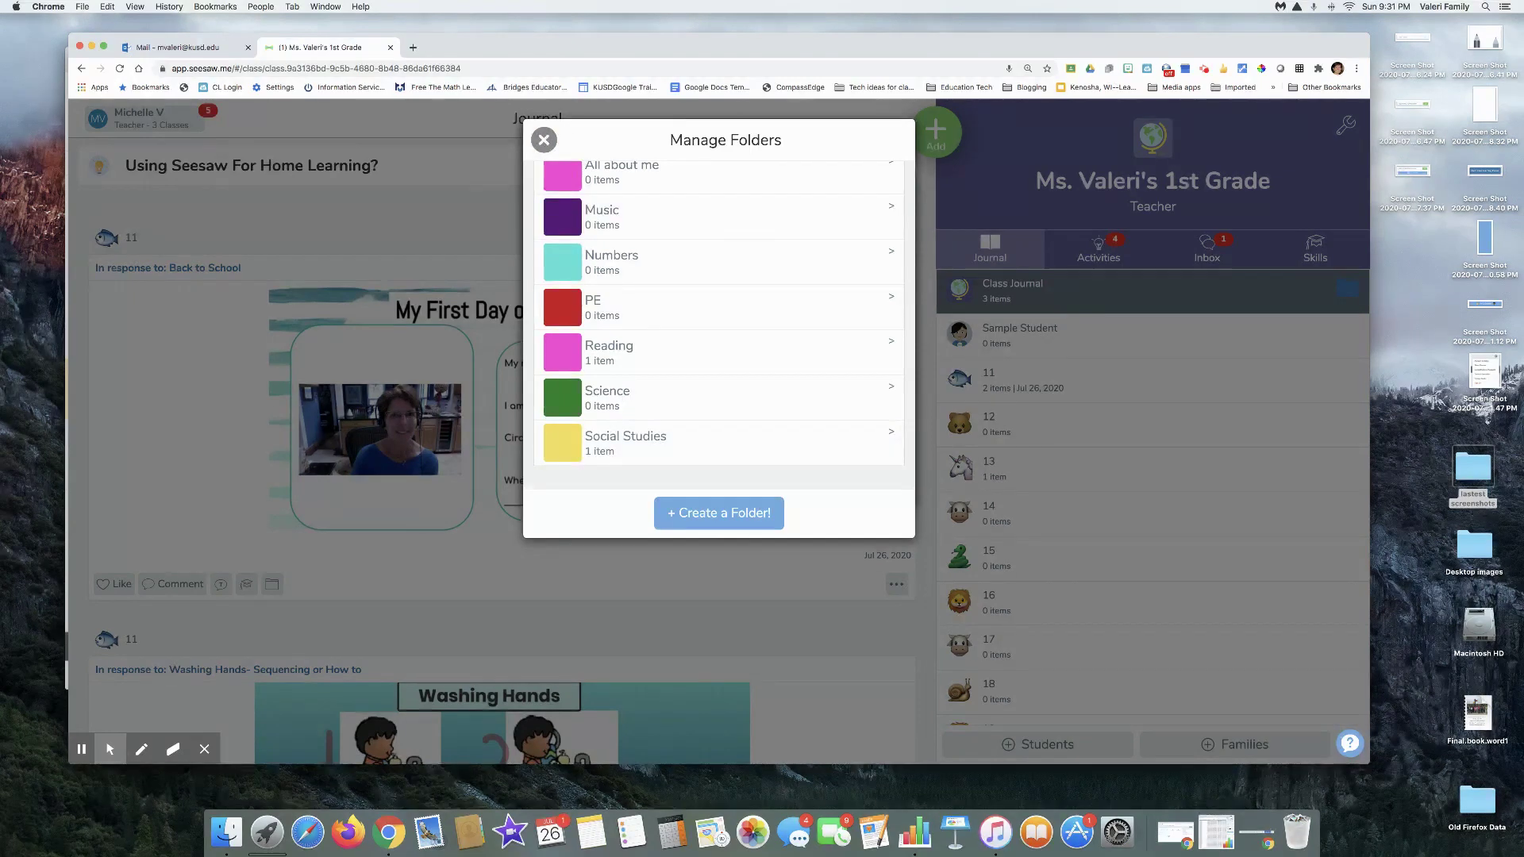
Step: Back in the journal, file the 'My First Day of School' post under 'All about me'
{"action": "left_click", "coordinate": [543, 139]}
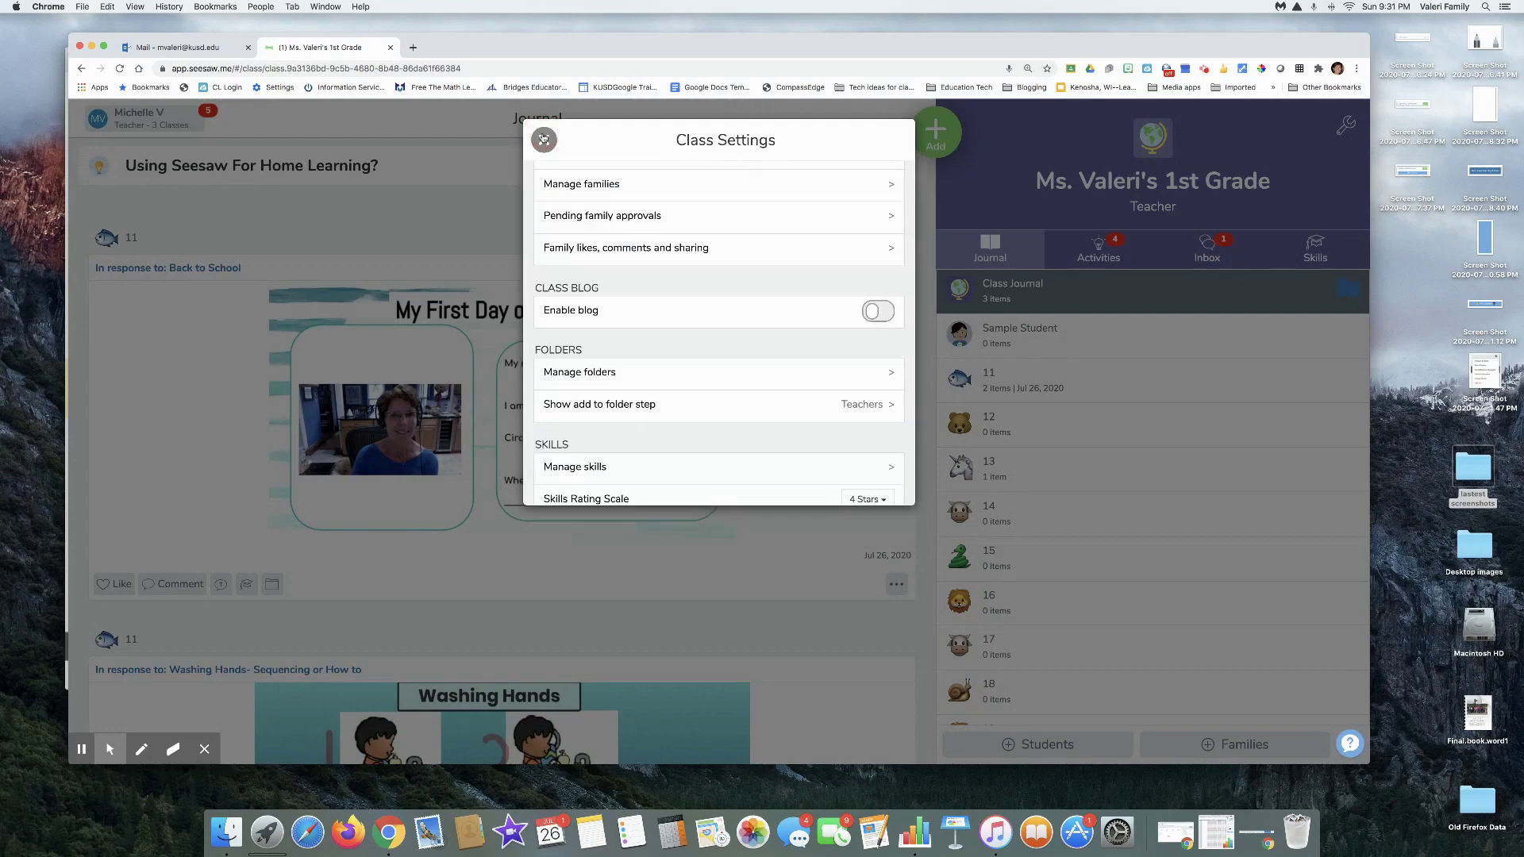
{"action": "left_click", "coordinate": [544, 140]}
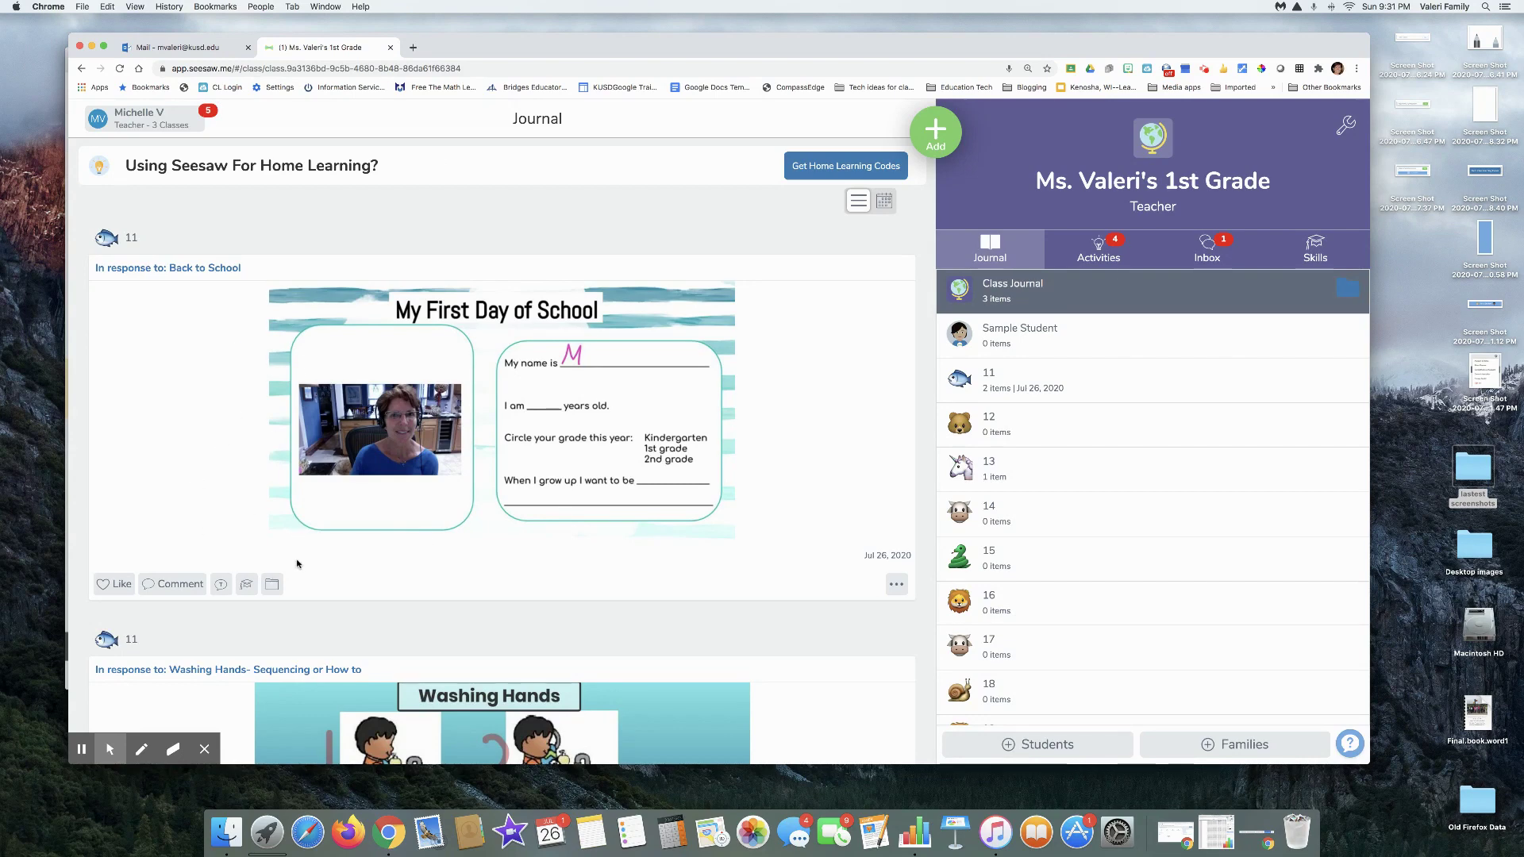
{"action": "scroll", "coordinate": [297, 563], "scroll_direction": "down", "scroll_amount": 1}
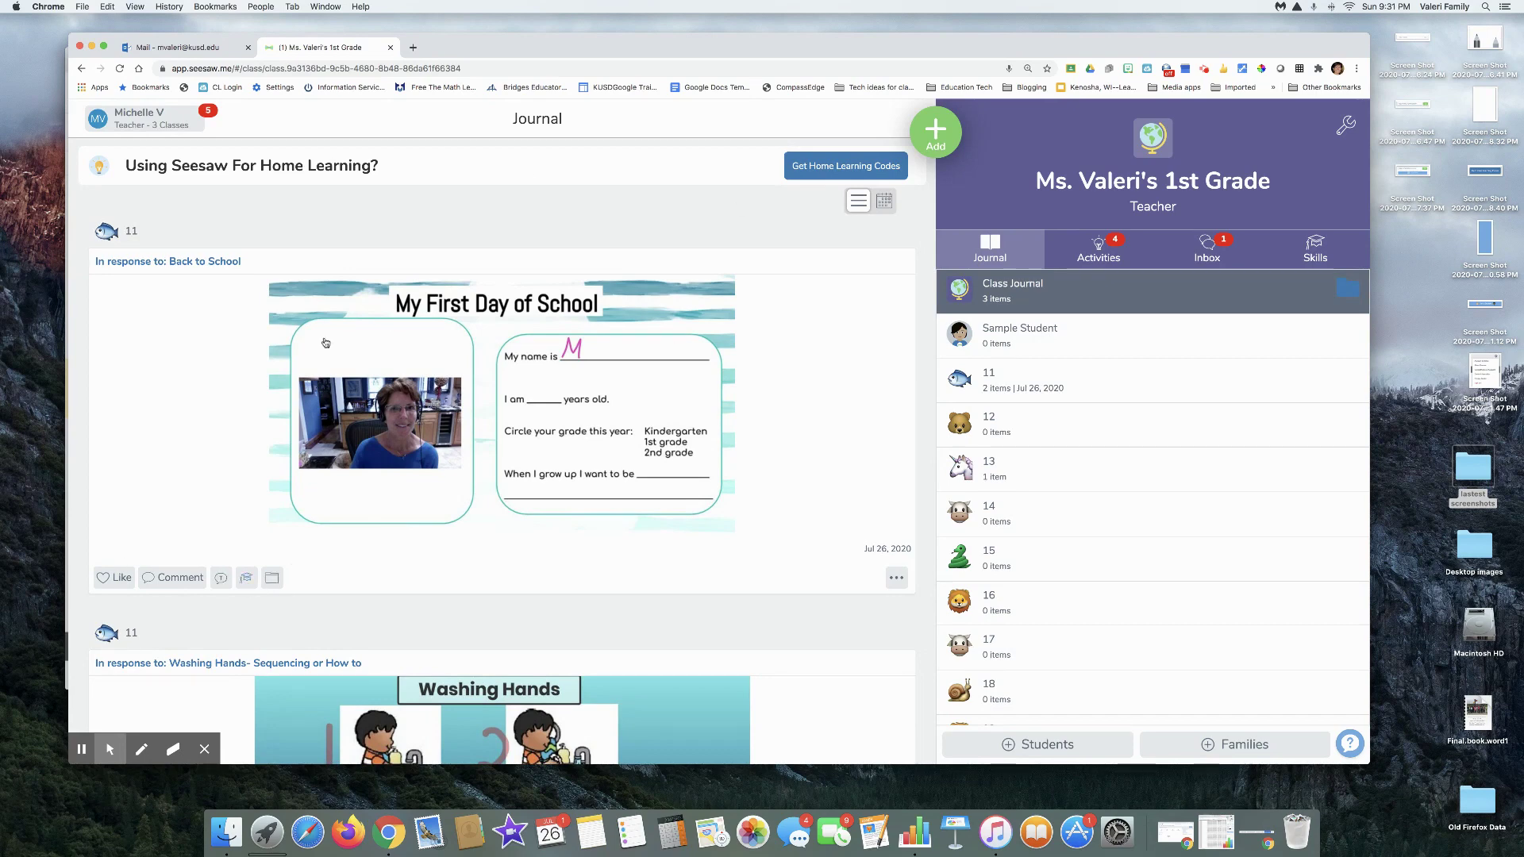
{"action": "left_click", "coordinate": [273, 580]}
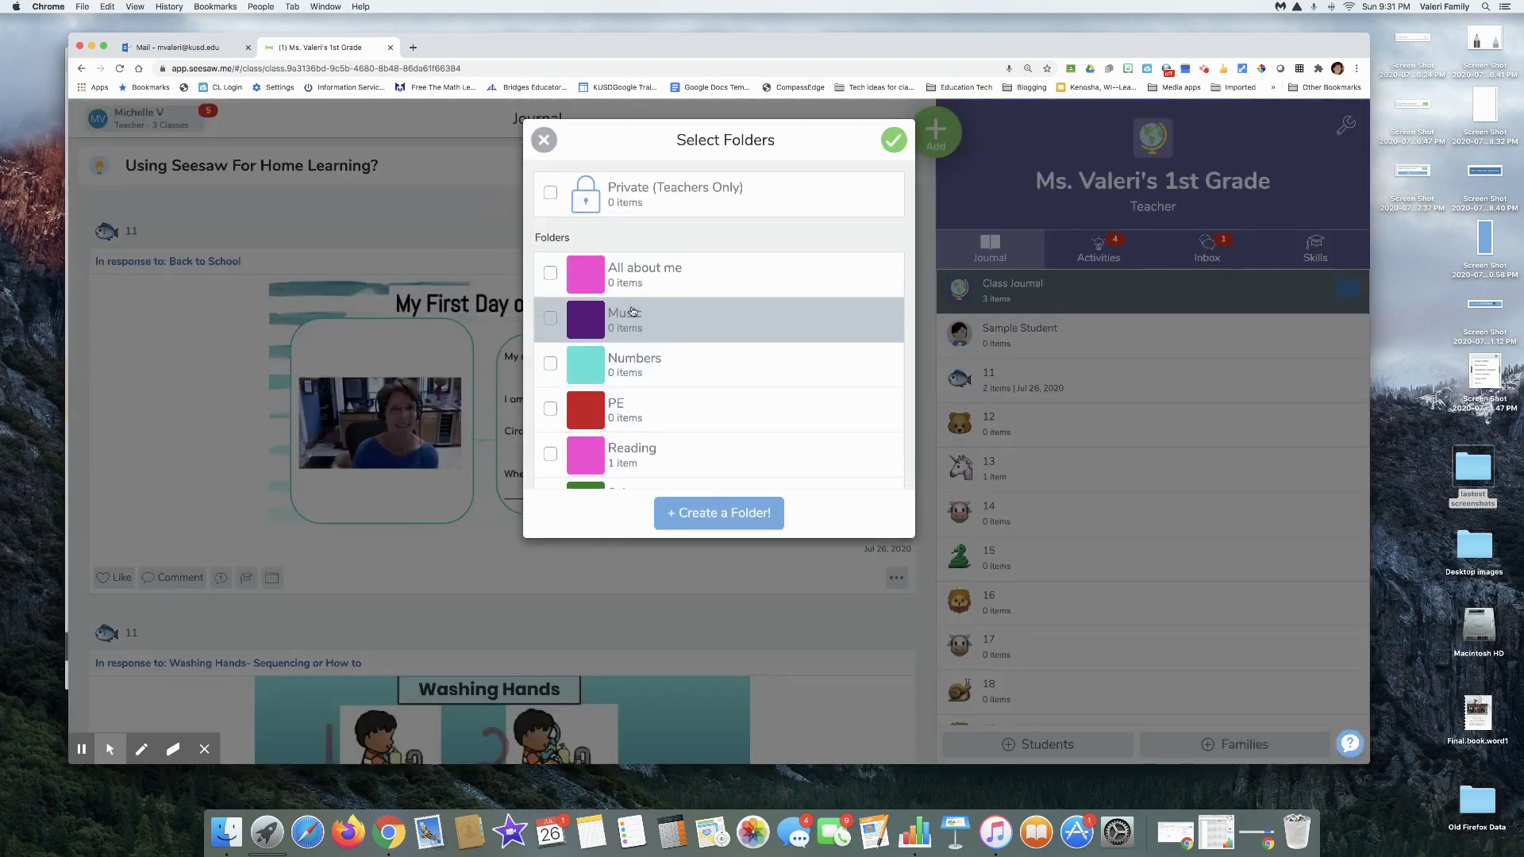
{"action": "left_click", "coordinate": [550, 273]}
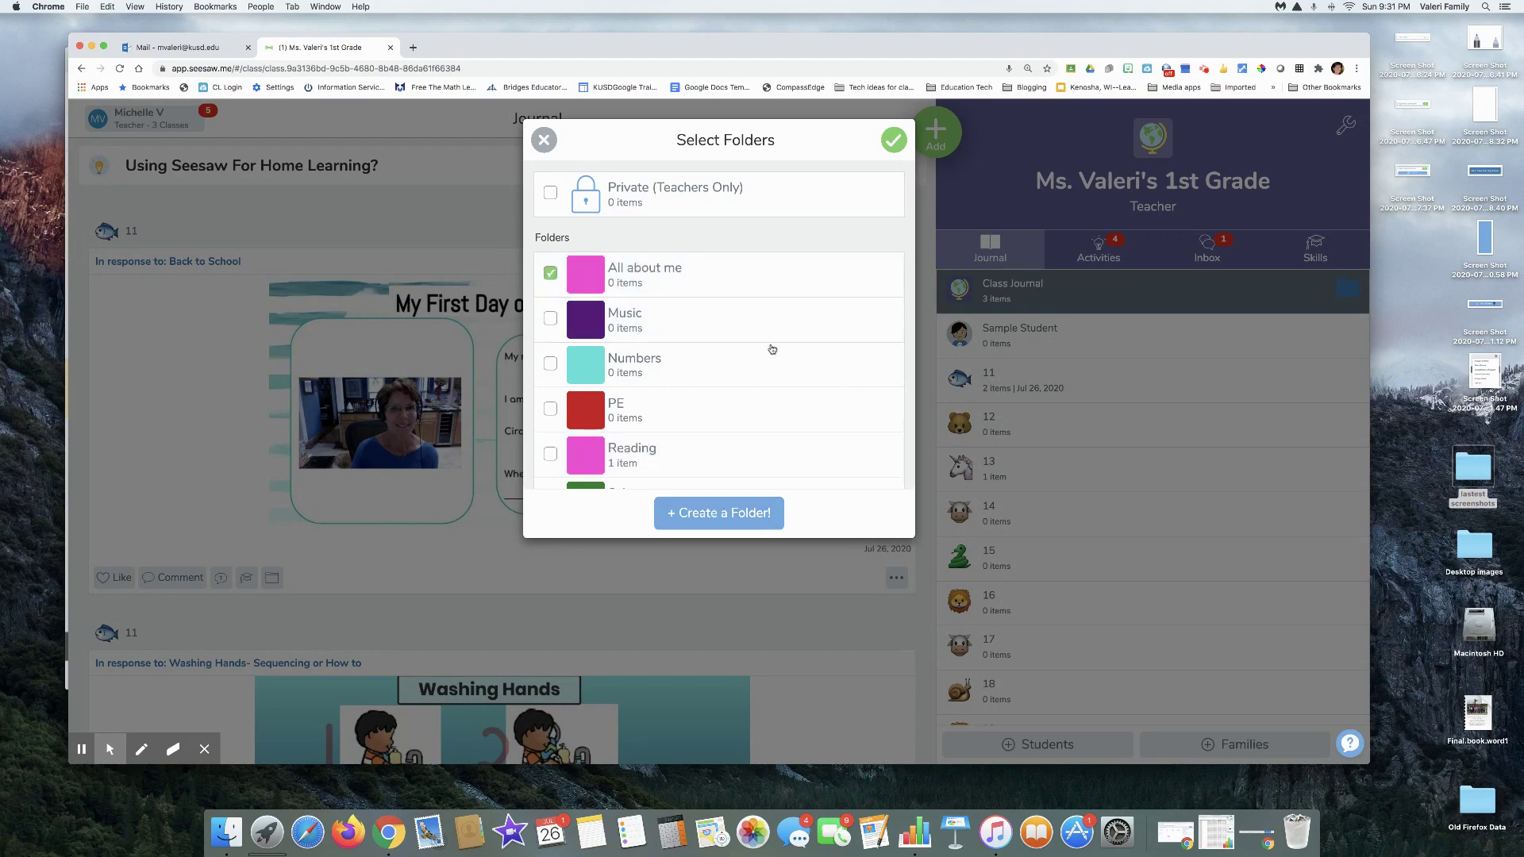
{"action": "left_click", "coordinate": [892, 141]}
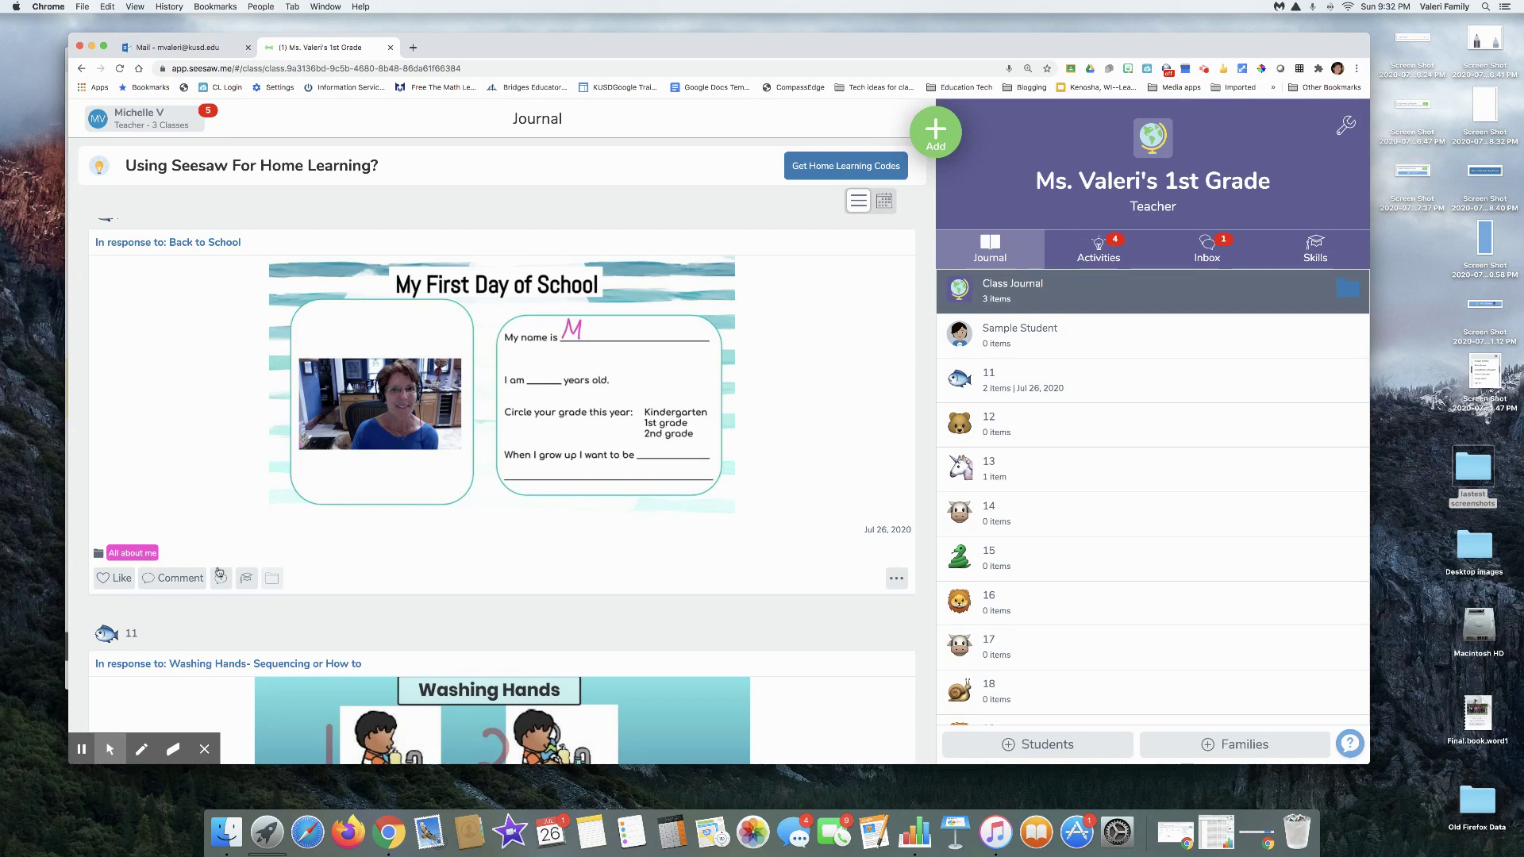
Step: Open the Tag Skill list for the 'My First Day of School' post and select its search box
{"action": "left_click", "coordinate": [246, 582]}
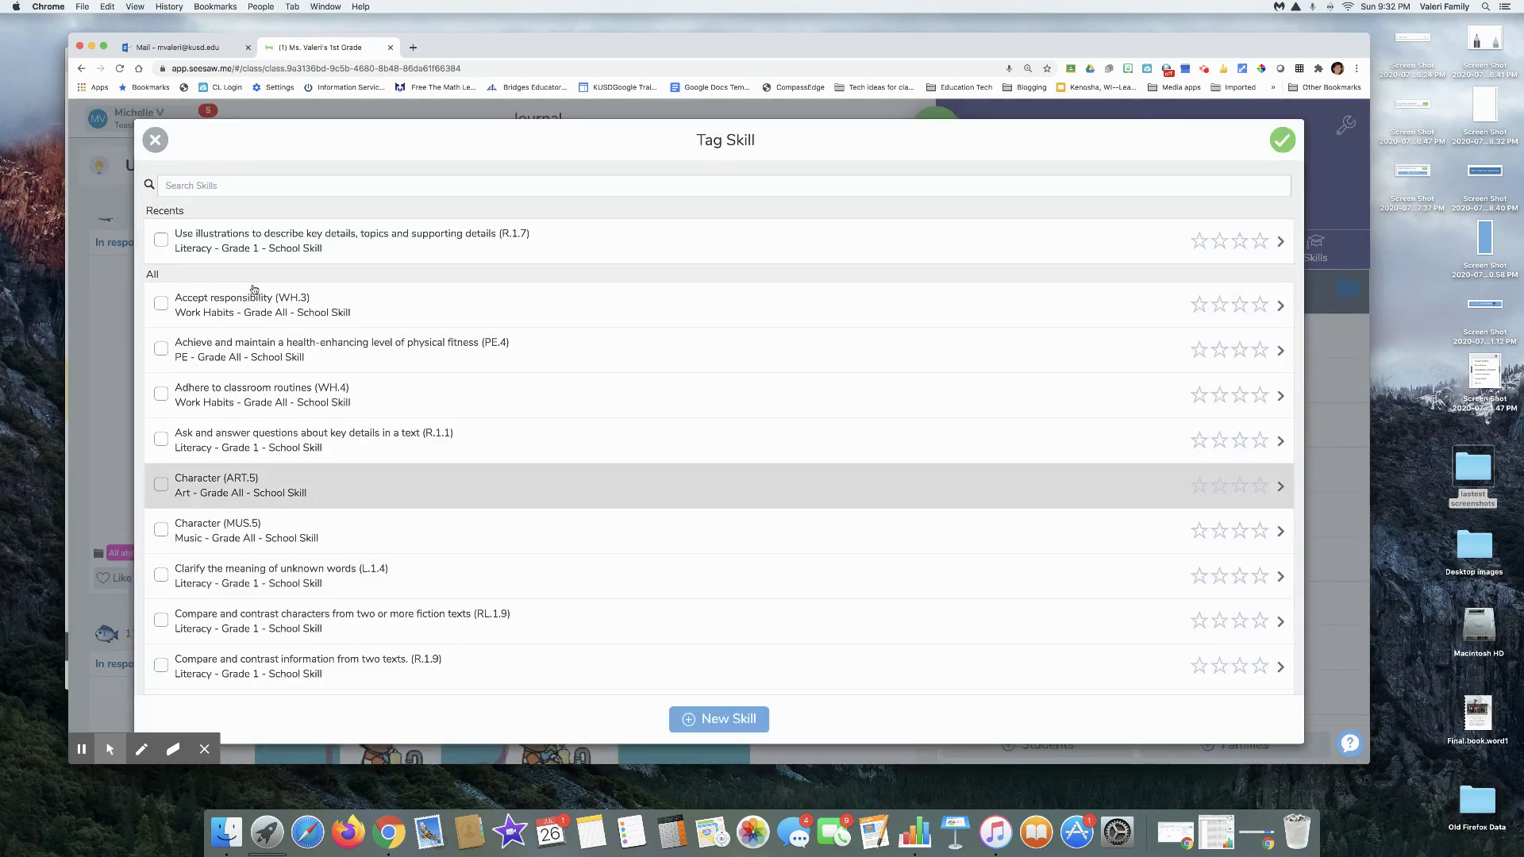
{"action": "left_click", "coordinate": [193, 186]}
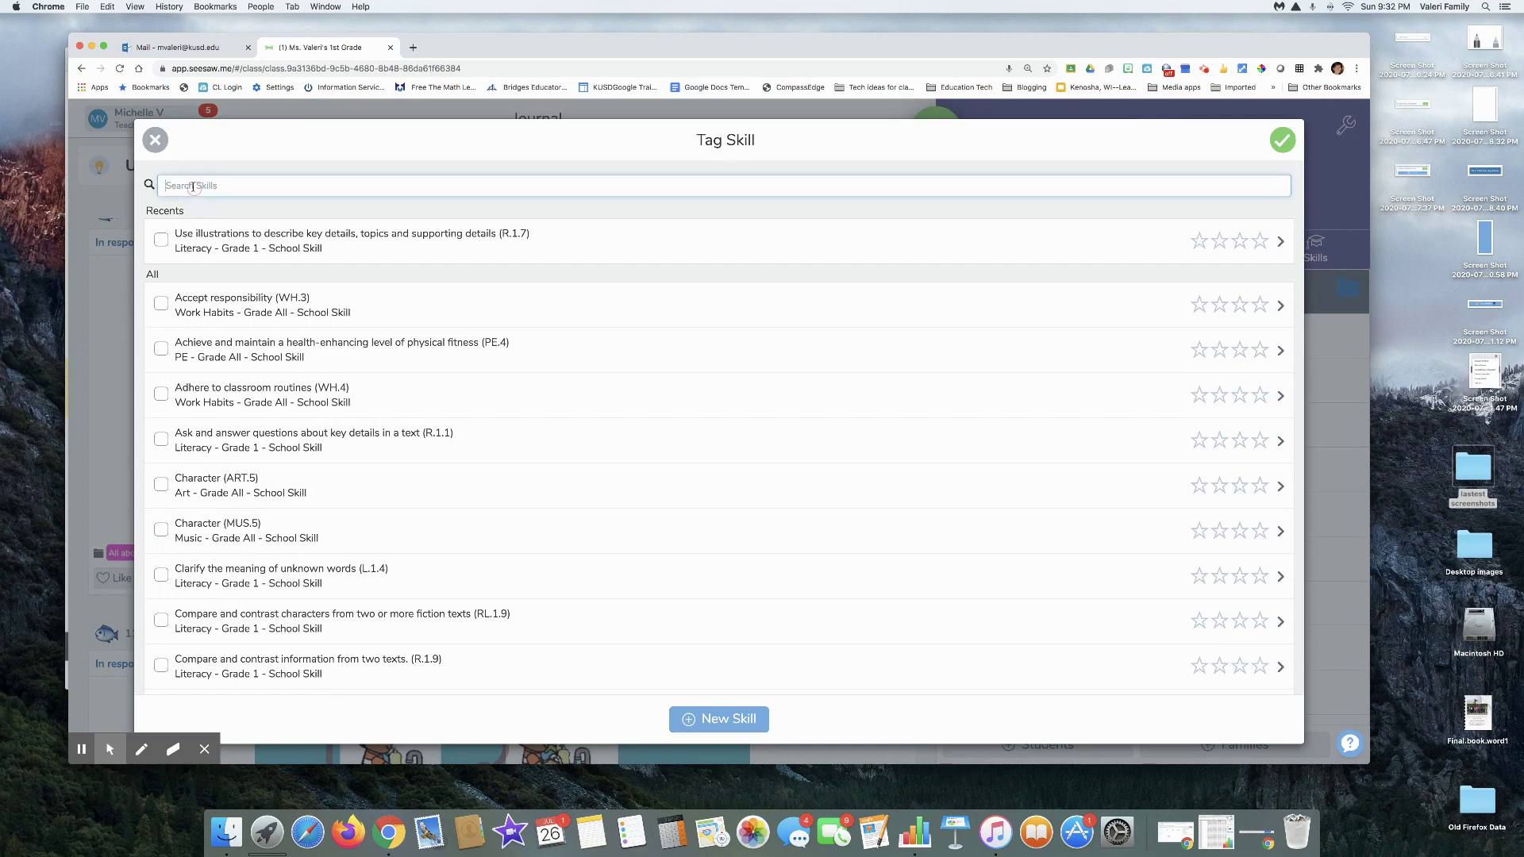